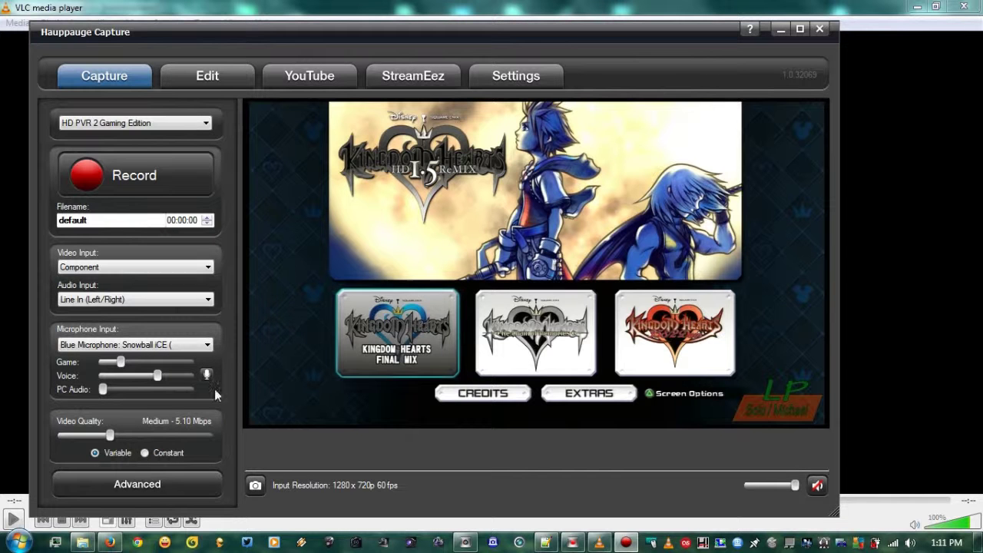
- Review the advanced audio encoder options, including multiple audio tracks for recordings, and leave the settings without saving
click(197, 485)
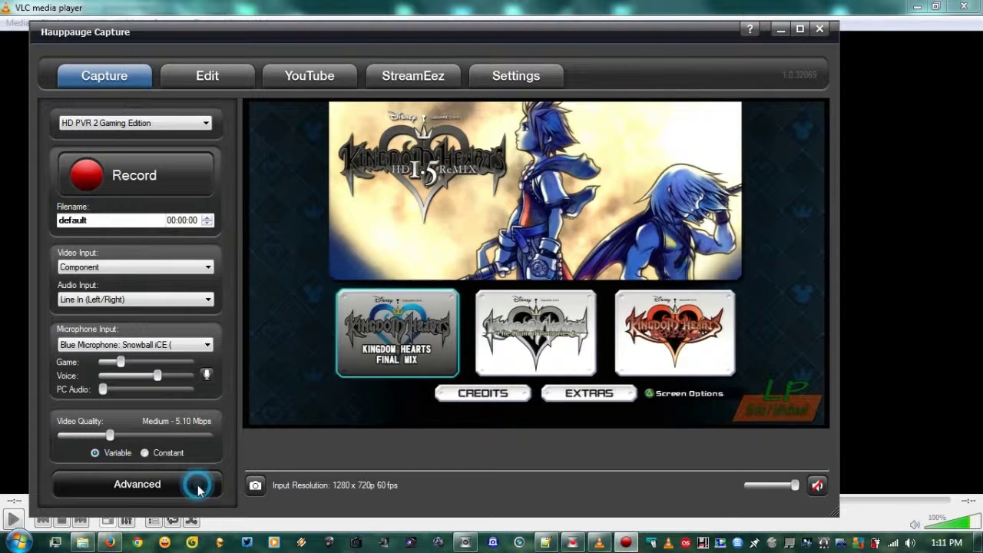
drag(218, 205, 224, 223)
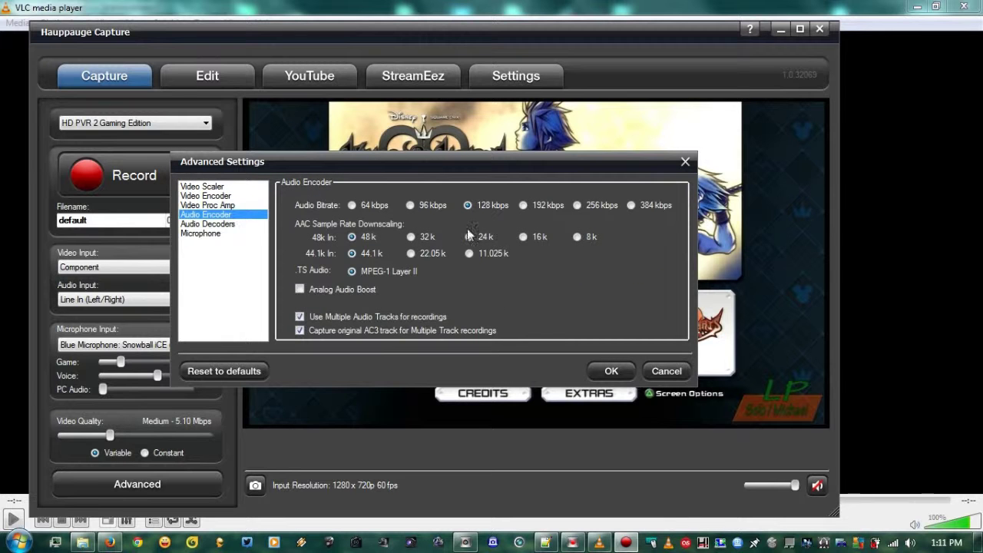
click(301, 318)
click(301, 317)
click(208, 223)
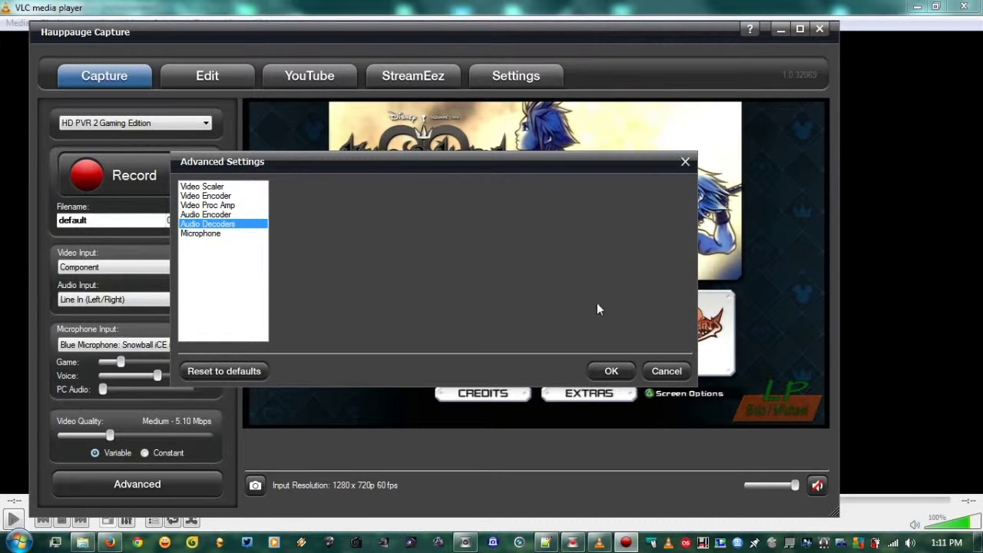
key(Up)
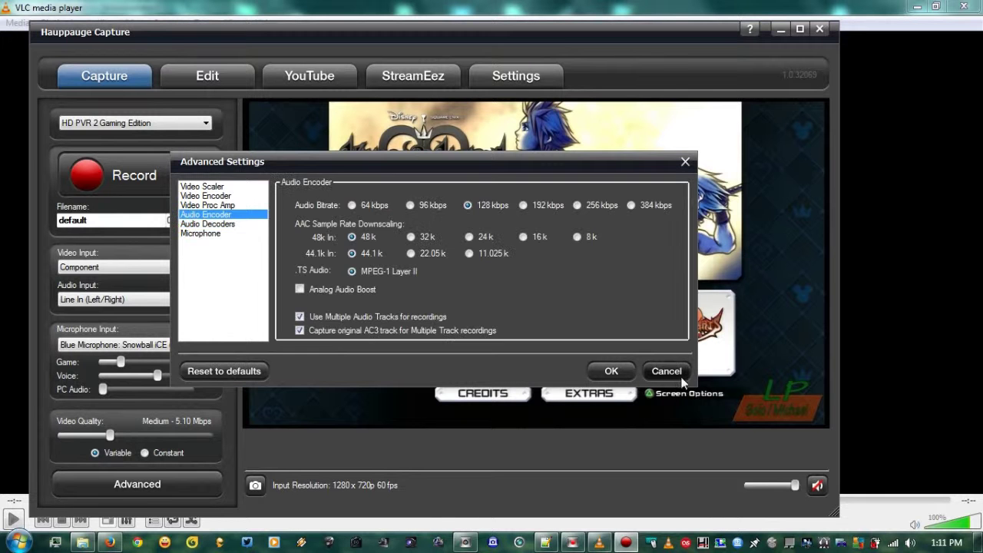
click(678, 375)
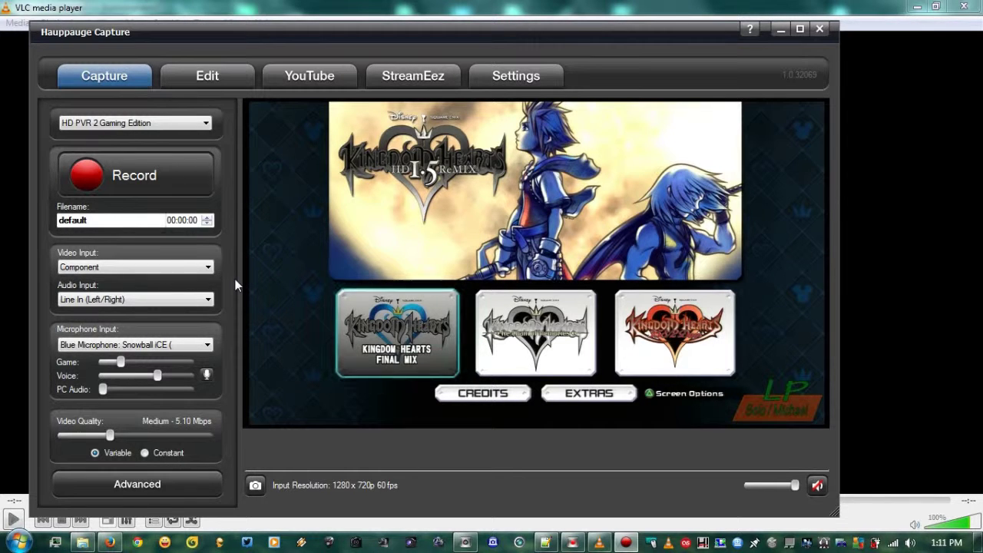
- Record a short test clip from the HD PVR 2 Gaming Edition, stop the recording, and close the capture program
click(76, 363)
click(188, 176)
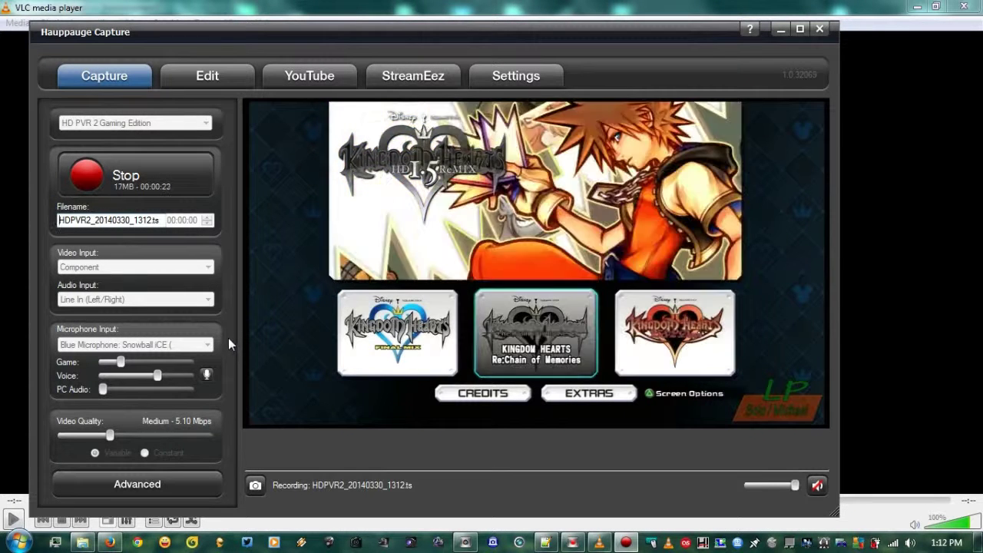
click(135, 178)
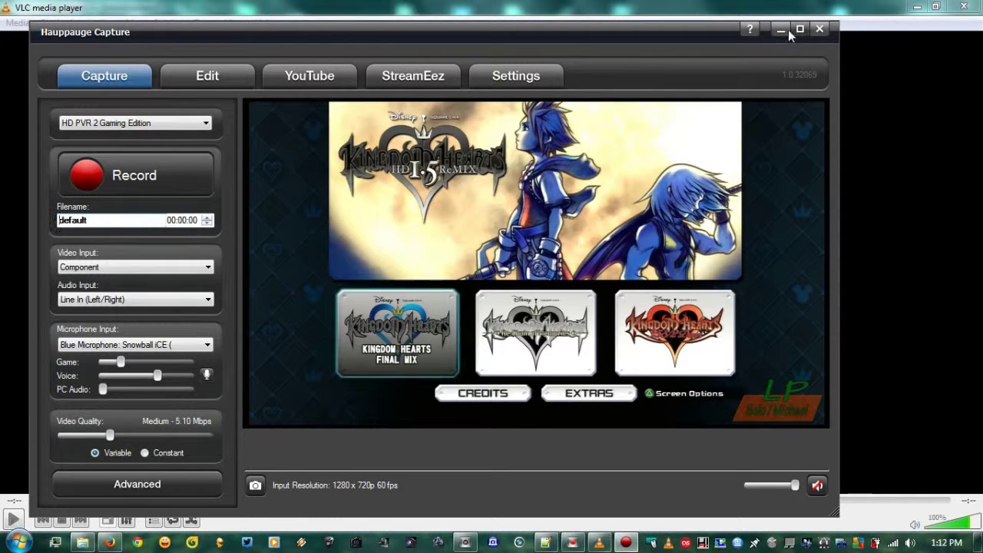
click(821, 27)
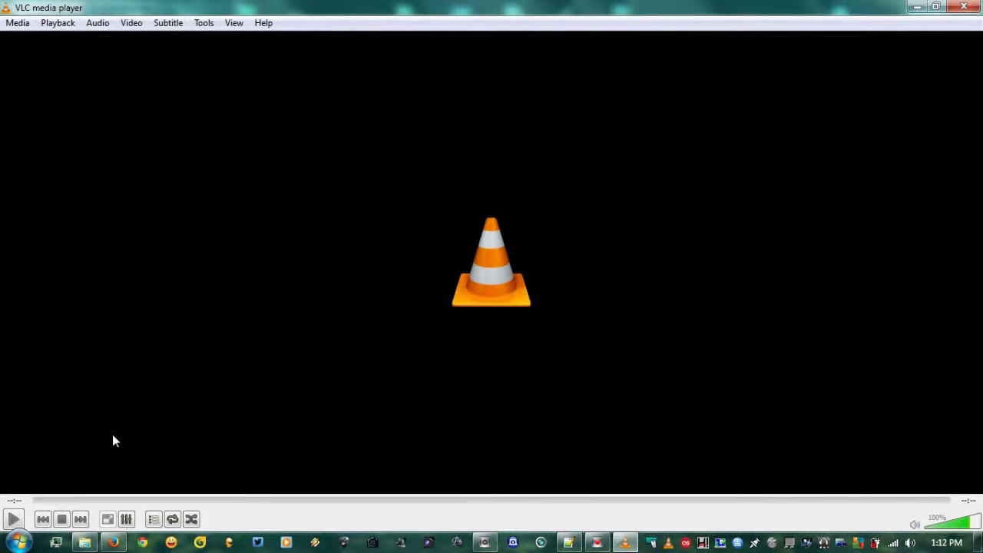
- Open the recorded clip HDPVR2_20140330_1312.ts from its folder in VLC media player and pause it after a few seconds
click(84, 543)
click(473, 299)
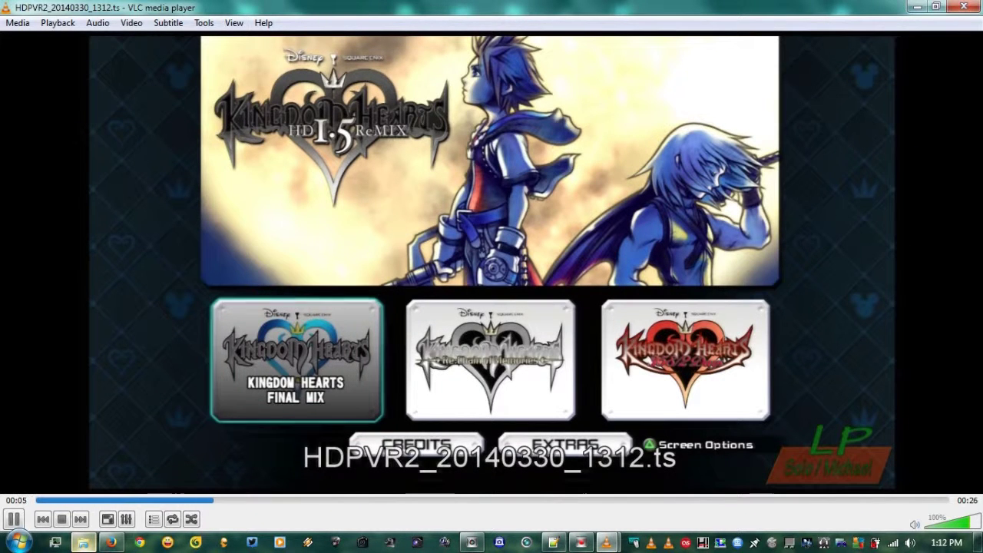
click(14, 520)
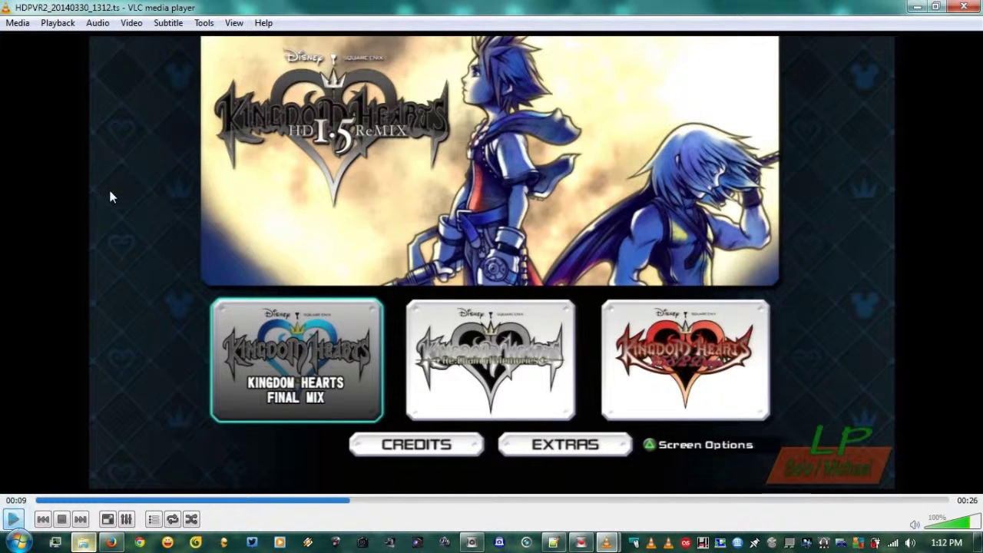
- Switch the clip's audio to Track 2, play a few seconds of it, and pause playback
click(96, 24)
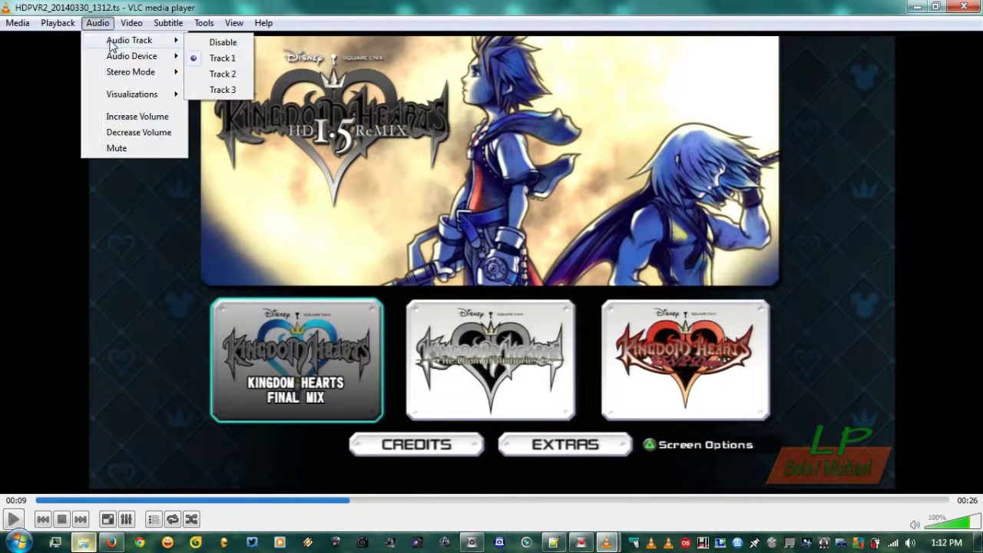
click(220, 75)
click(13, 520)
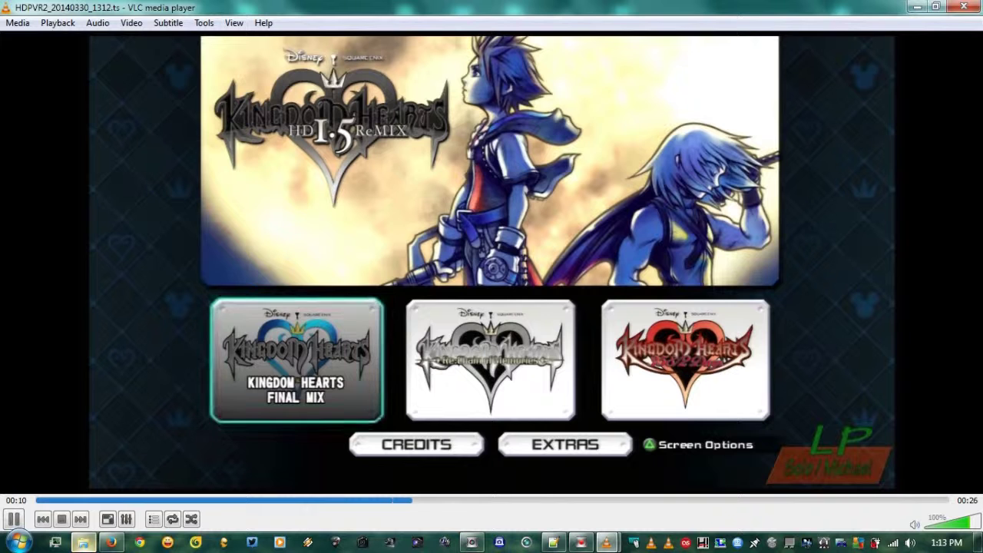
click(15, 520)
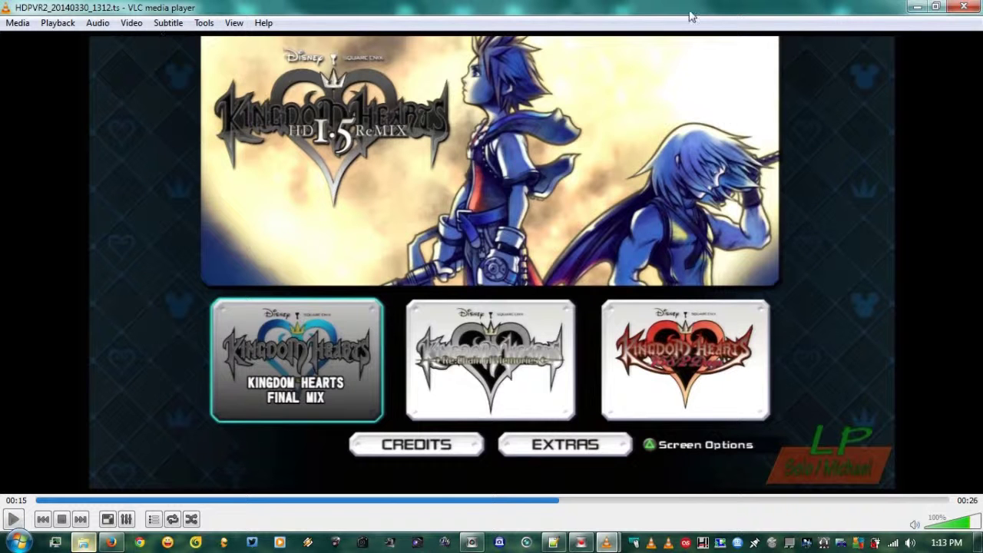
- Close the empty VLC media player window, keeping the one with the recording open
mouse_move(611, 542)
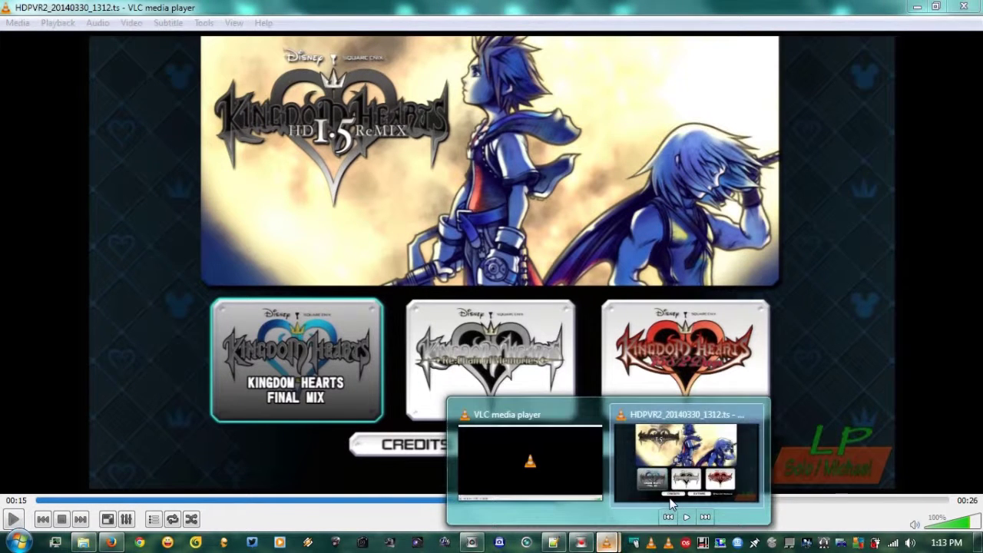
click(578, 460)
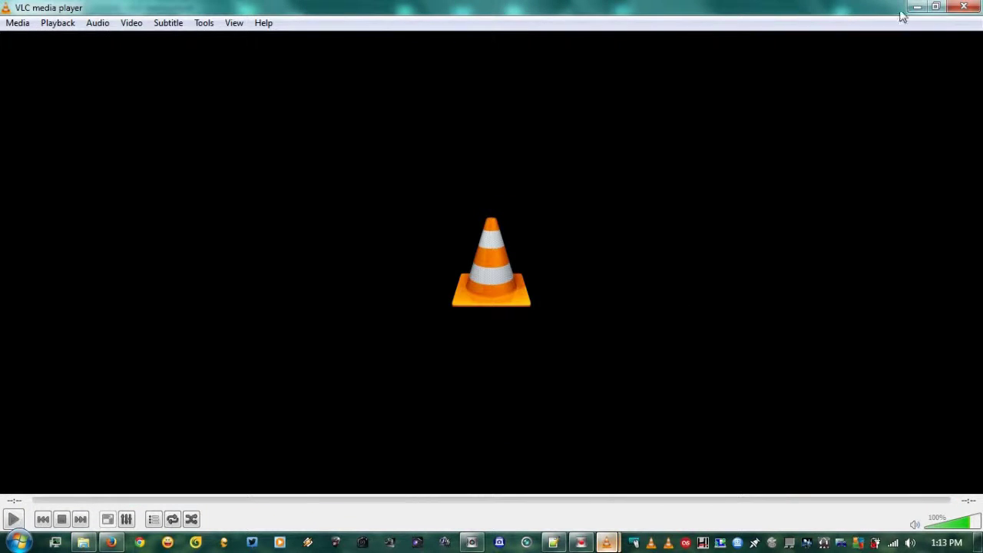
click(962, 7)
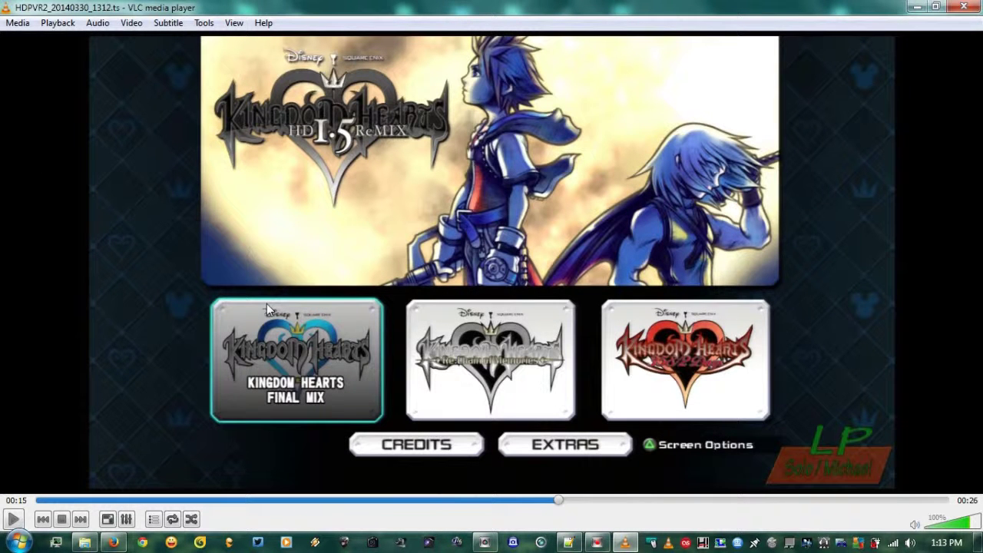
- Examine the audio-track option on the VLC command-line help page in Firefox and the related notes in Notepad++
click(115, 543)
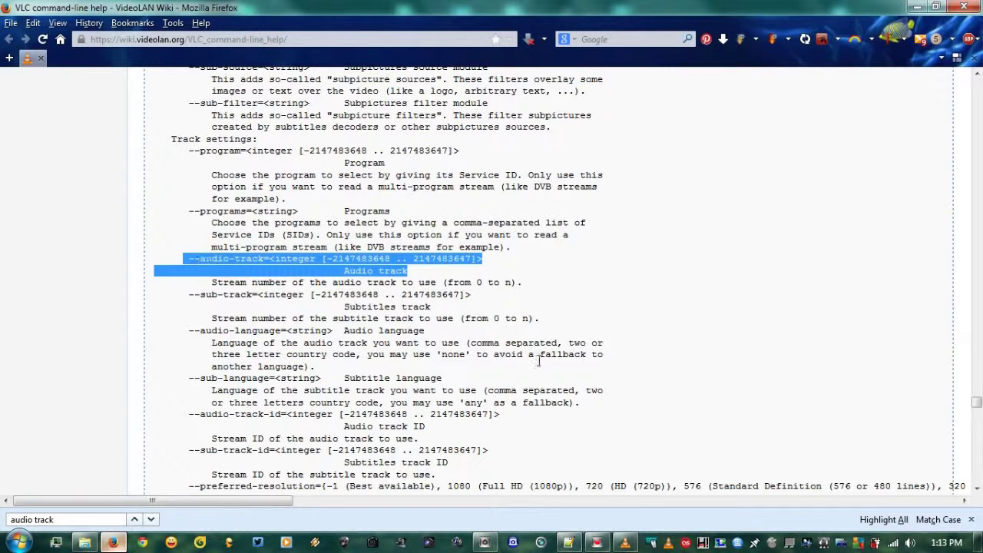
click(569, 542)
drag(297, 81, 6, 77)
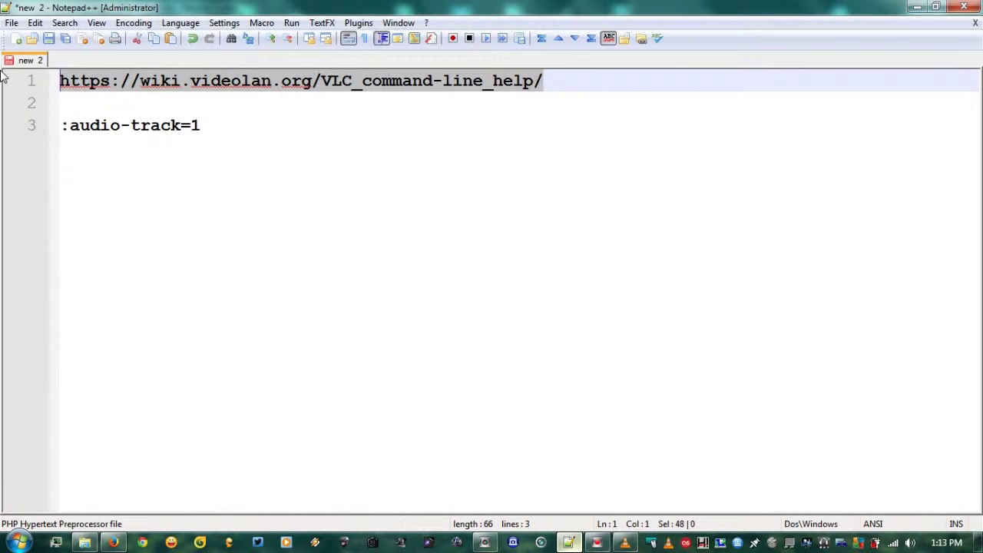
click(584, 81)
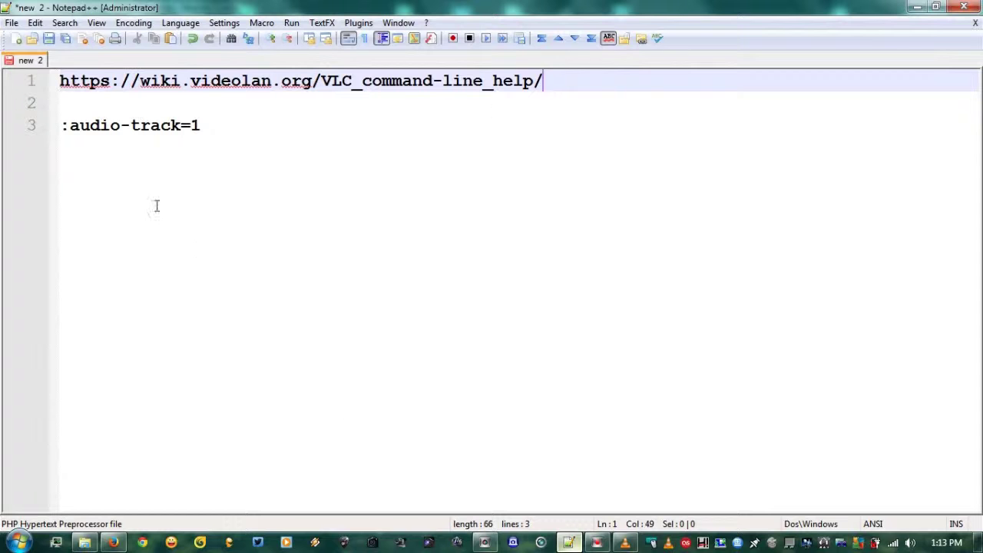
click(114, 543)
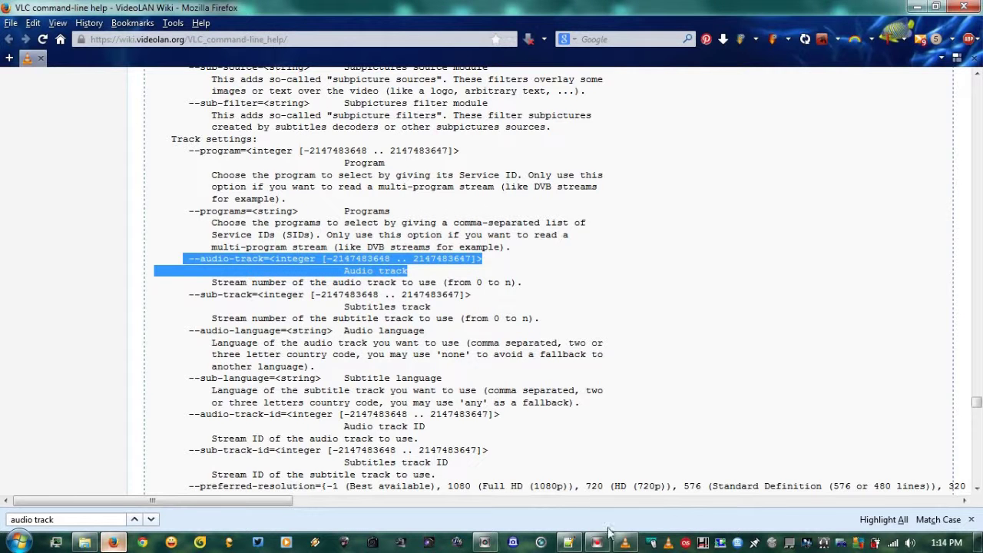
click(626, 544)
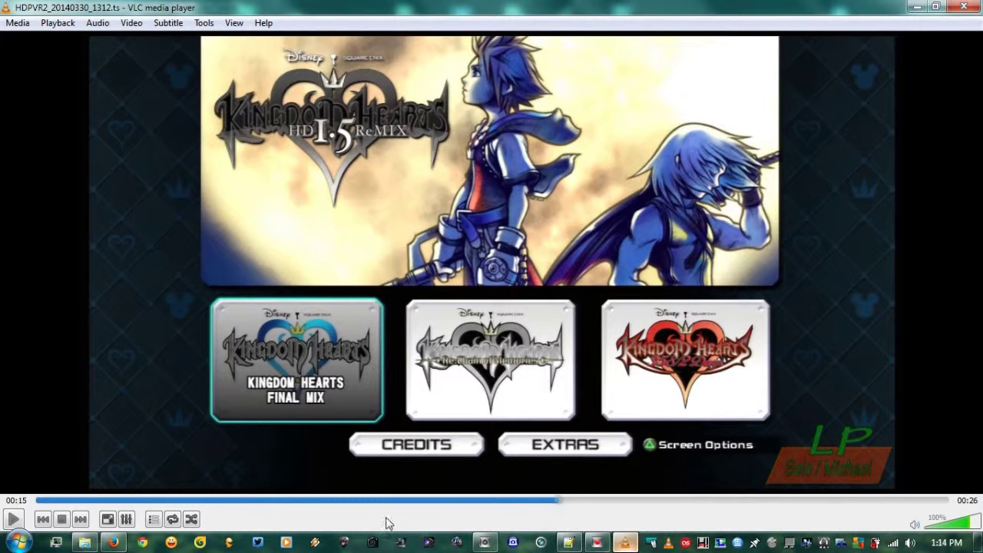
- Copy the option text ":audio-track=1" from the notes in Notepad++
click(574, 544)
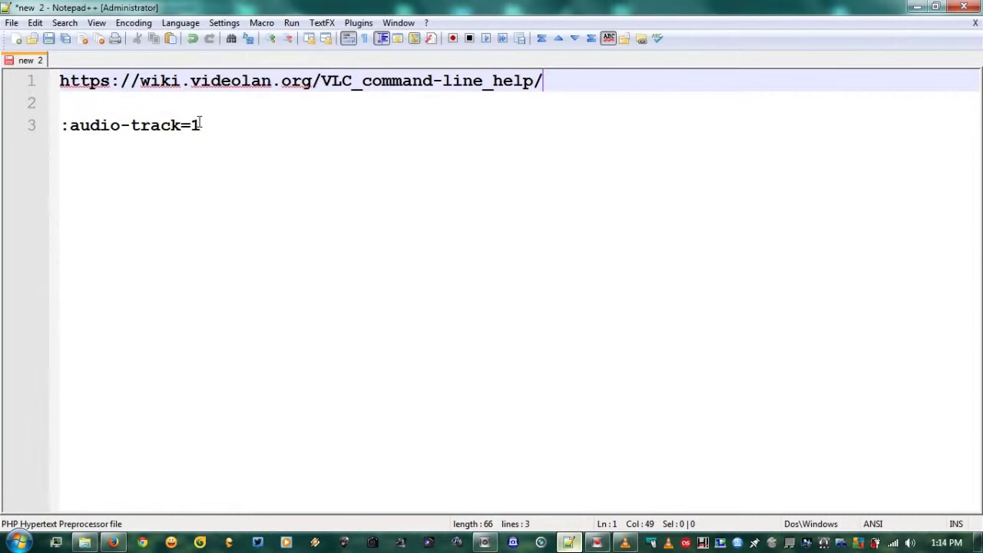
drag(222, 125, 60, 125)
key(ctrl+c)
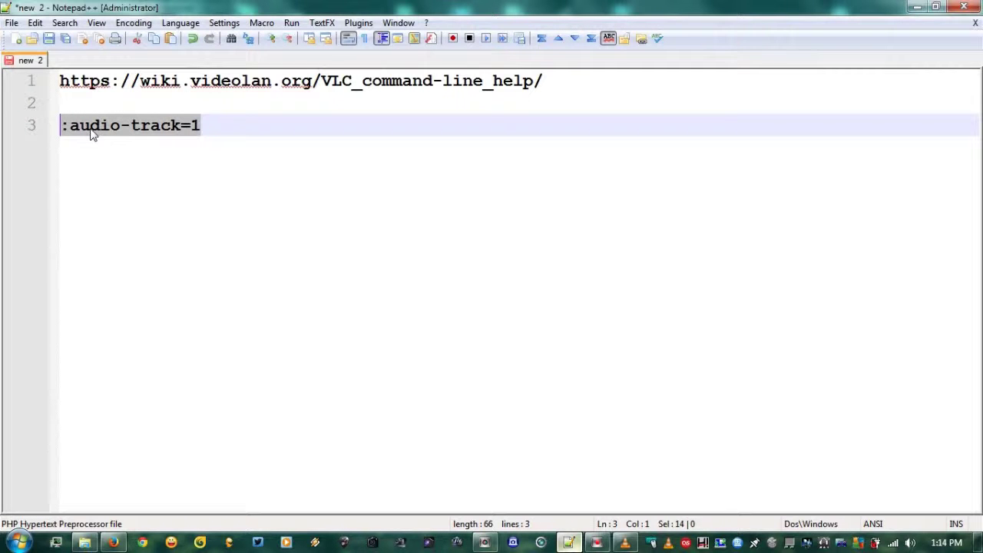
- Switch back to VLC media player and check which audio track of the recording is selected
click(625, 542)
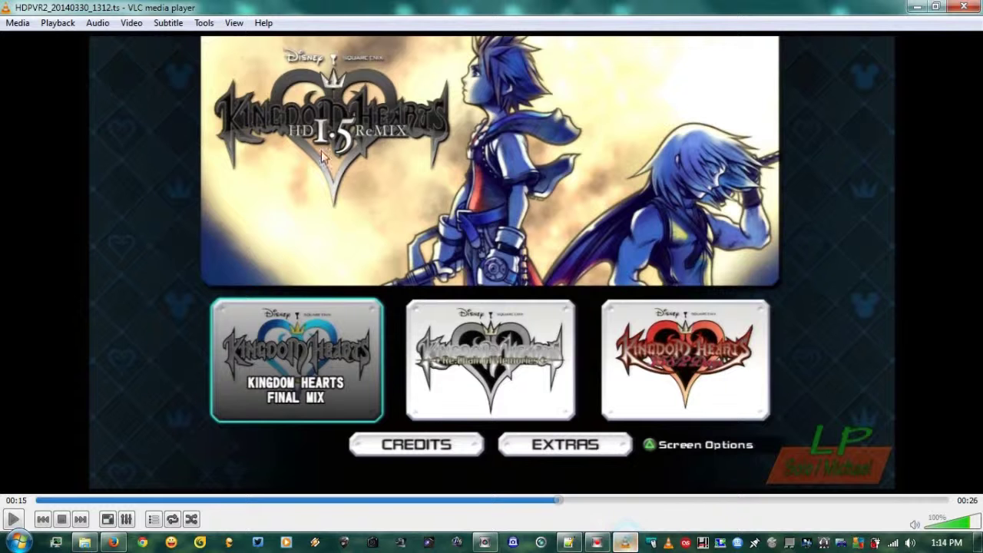
click(97, 22)
mouse_move(129, 39)
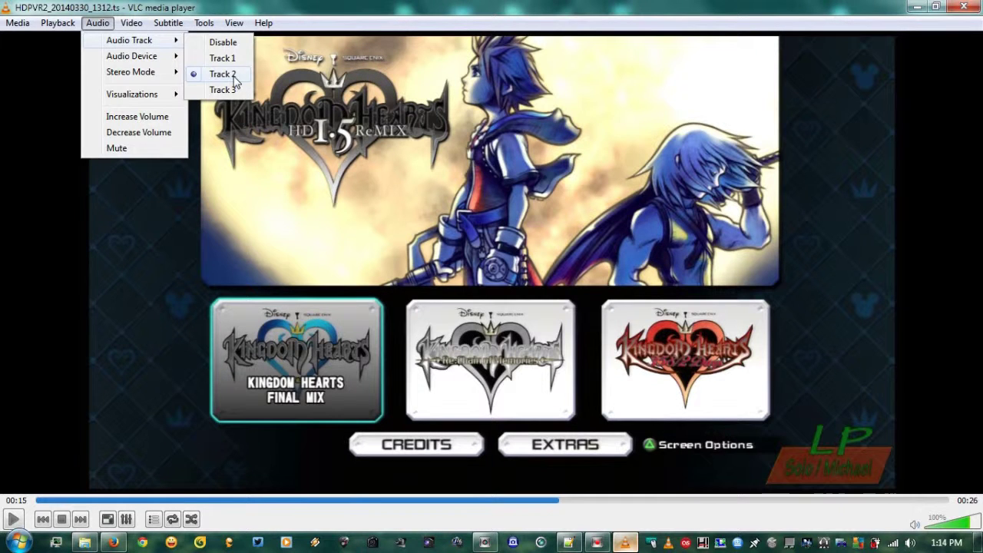
click(35, 157)
- Start a Convert / Save job and add HDPVR2_20140330_1312.ts from the Capture folder as its source file
click(18, 22)
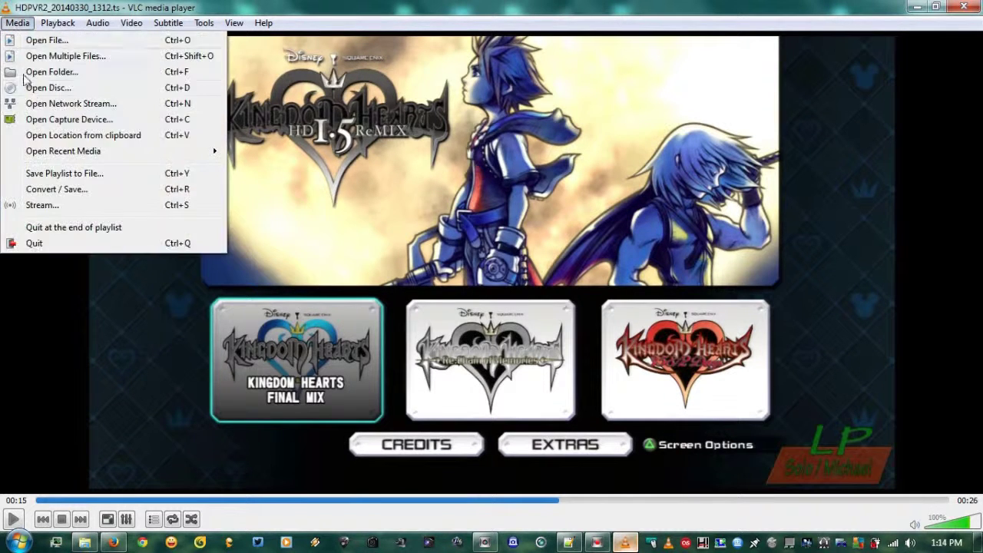
click(64, 196)
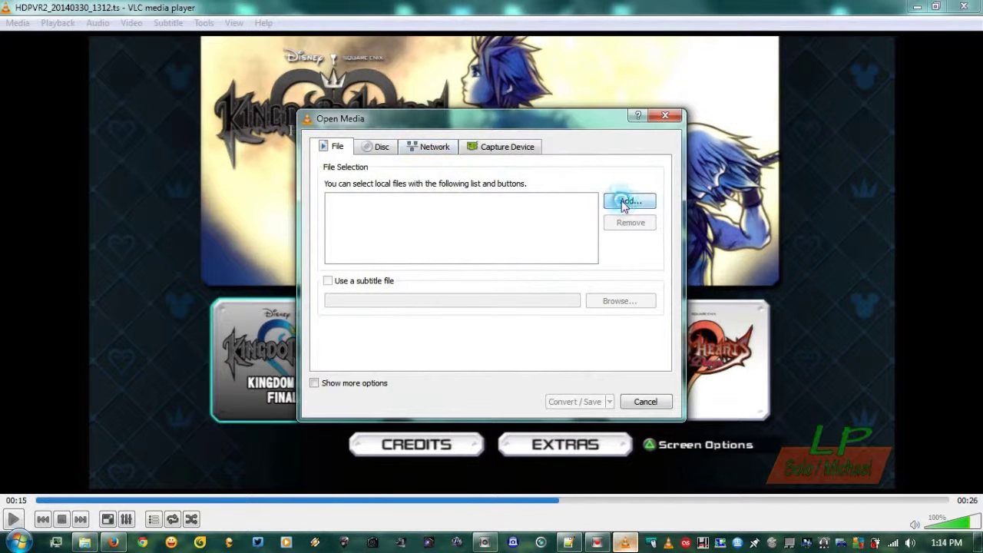
key(Return)
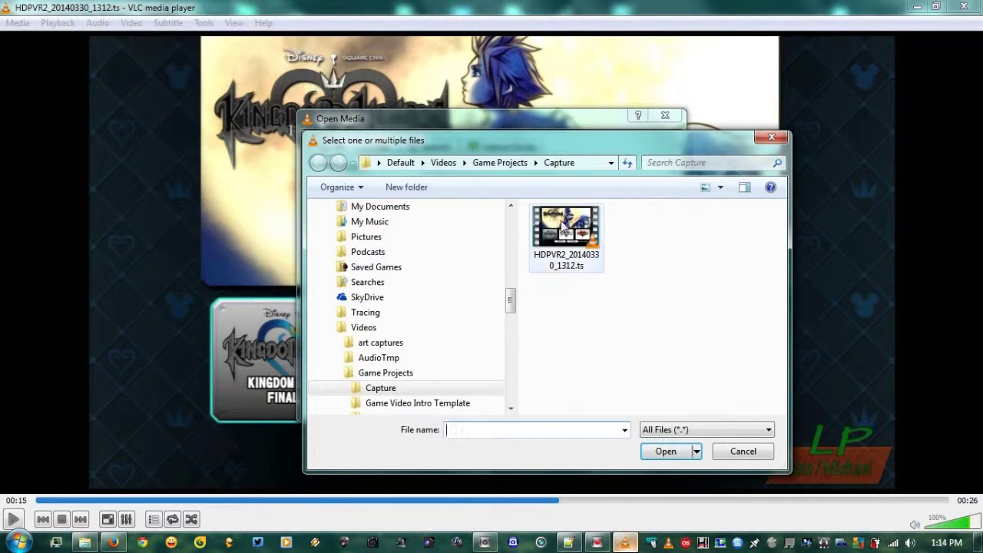
double_click(565, 224)
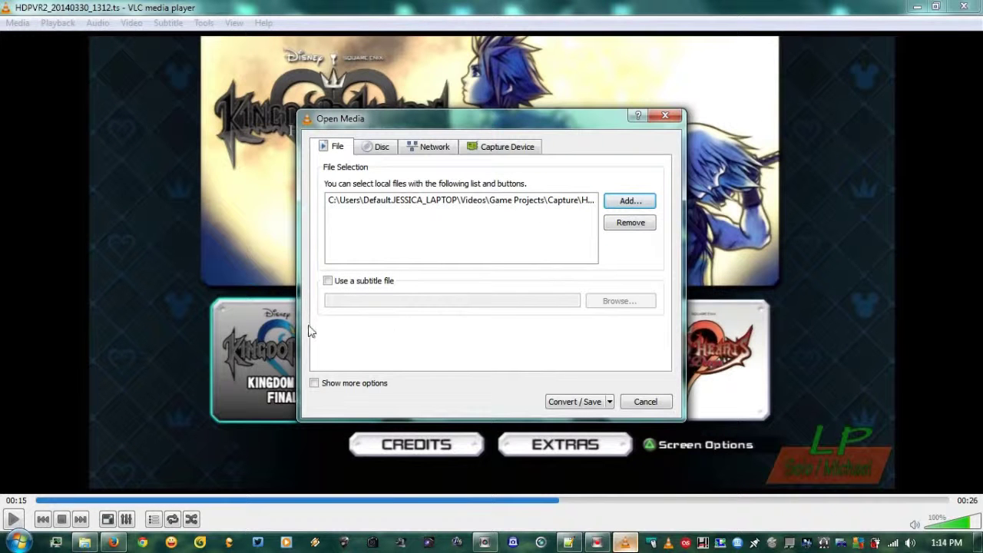
- Show the additional media options, replace the edit options with ":audio-track=1", and proceed to the conversion settings
click(314, 382)
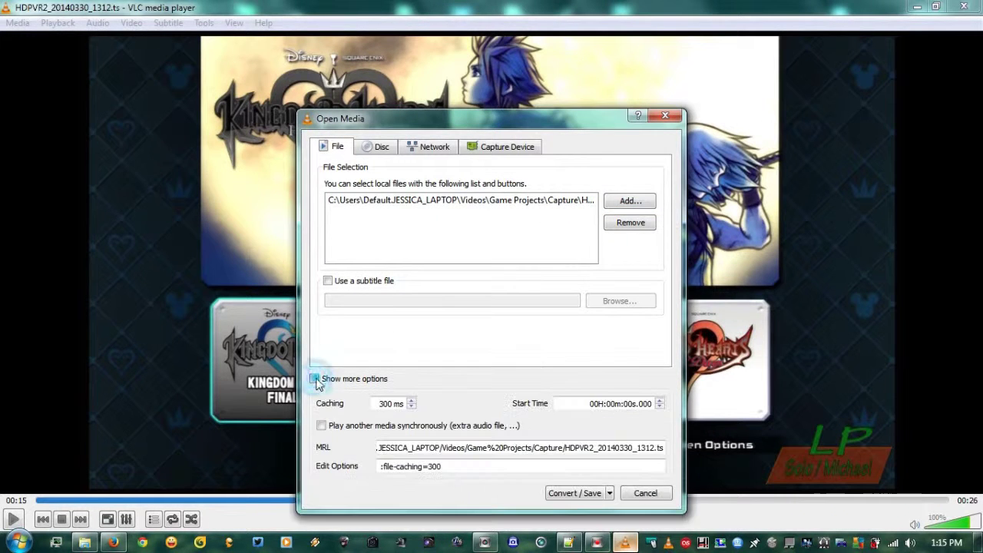
drag(491, 466, 288, 470)
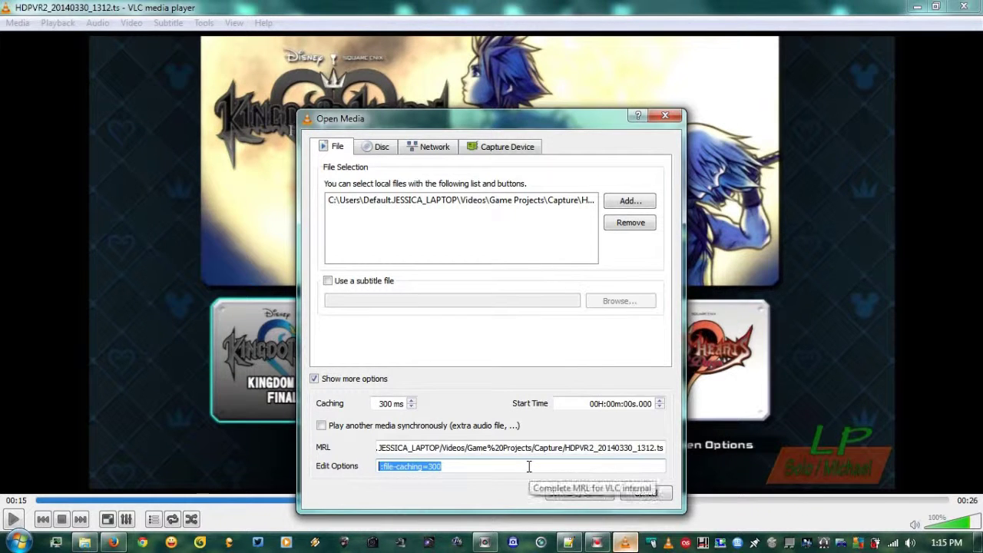
key(BackSpace)
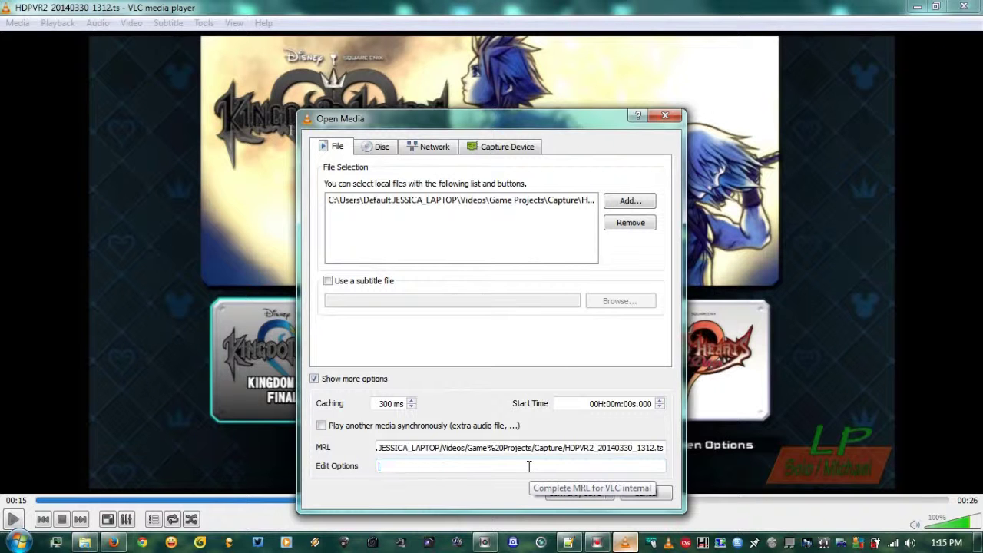
key(ctrl+v)
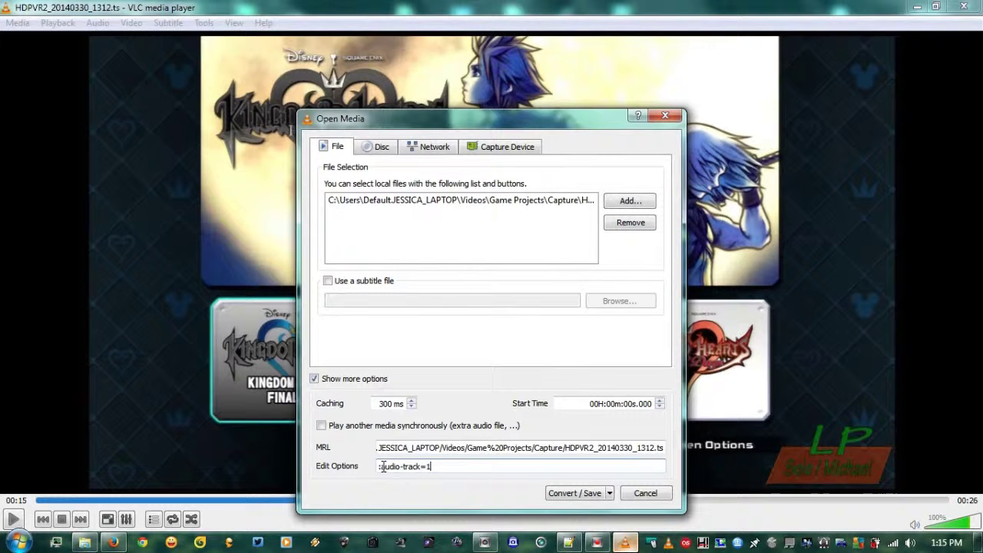
click(381, 466)
click(452, 461)
click(612, 494)
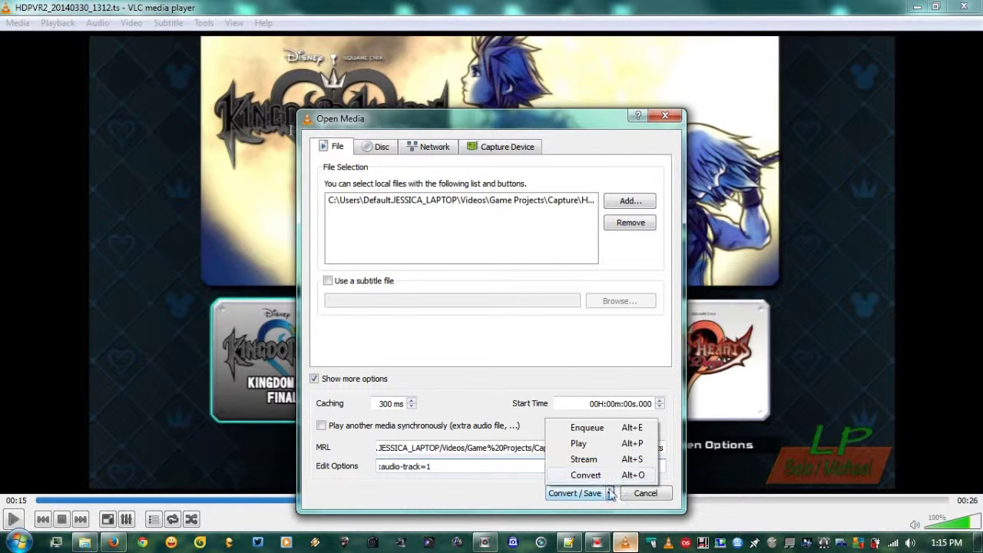
click(585, 474)
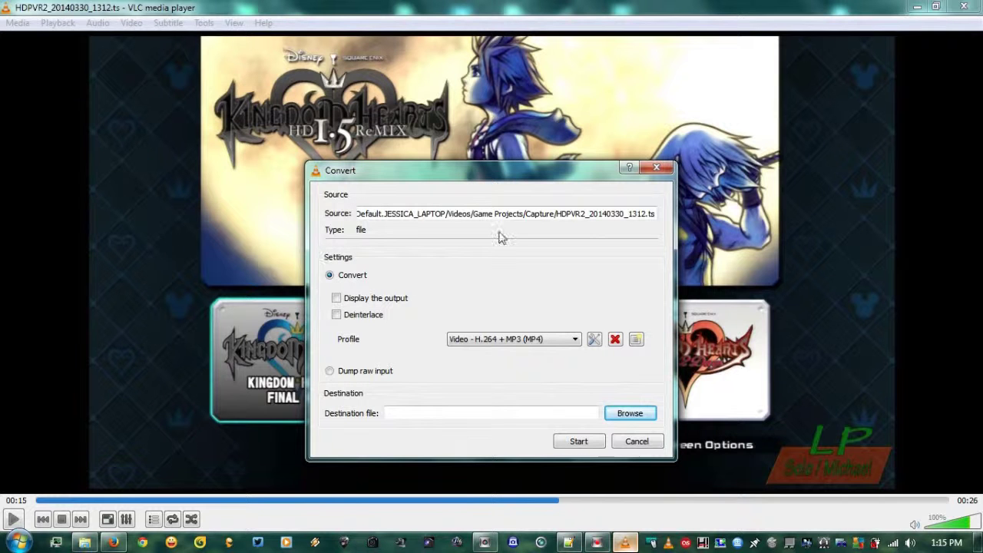
- Set the conversion profile to Audio - Vorbis (OGG)
click(534, 344)
scroll(533, 405, down, 1)
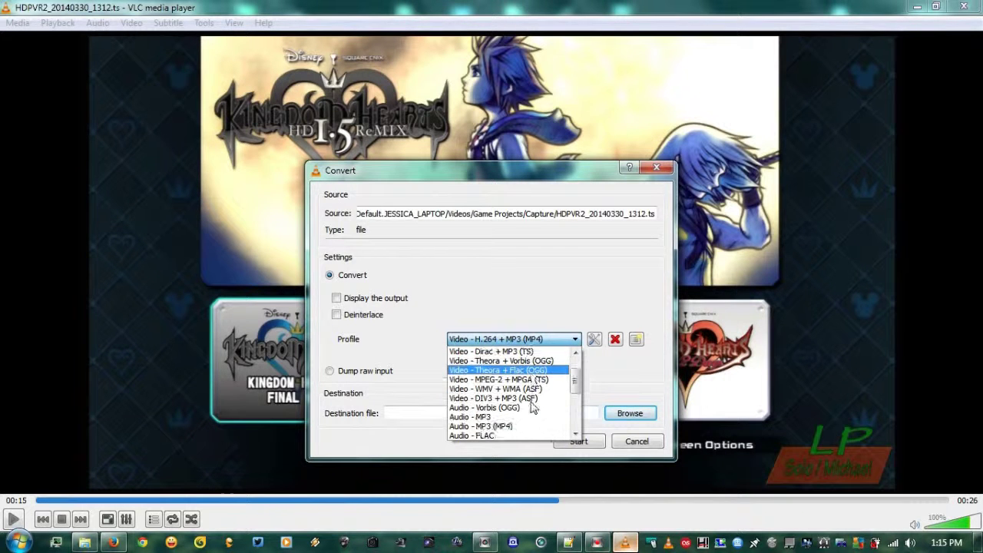
scroll(530, 405, down, 2)
scroll(524, 365, up, 1)
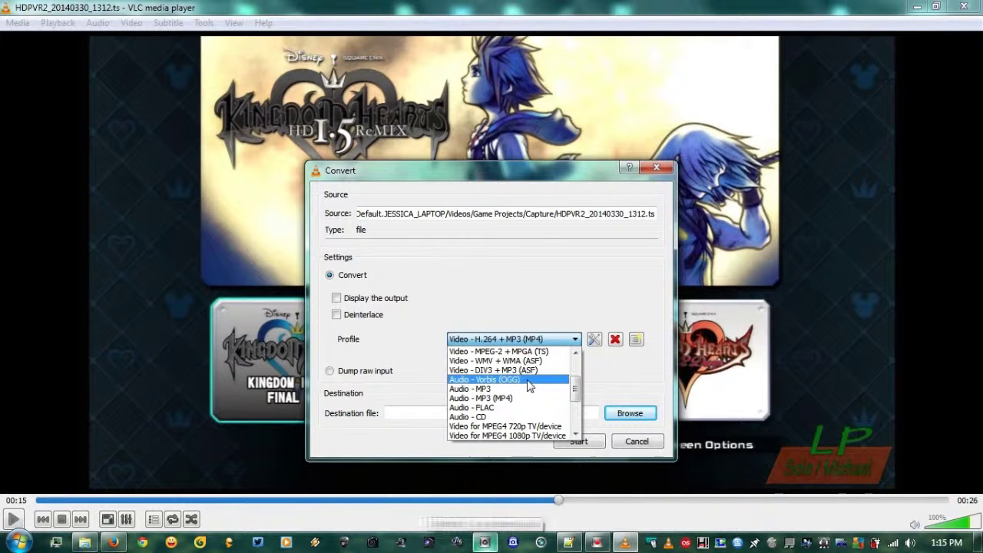
scroll(527, 387, down, 1)
scroll(528, 387, up, 1)
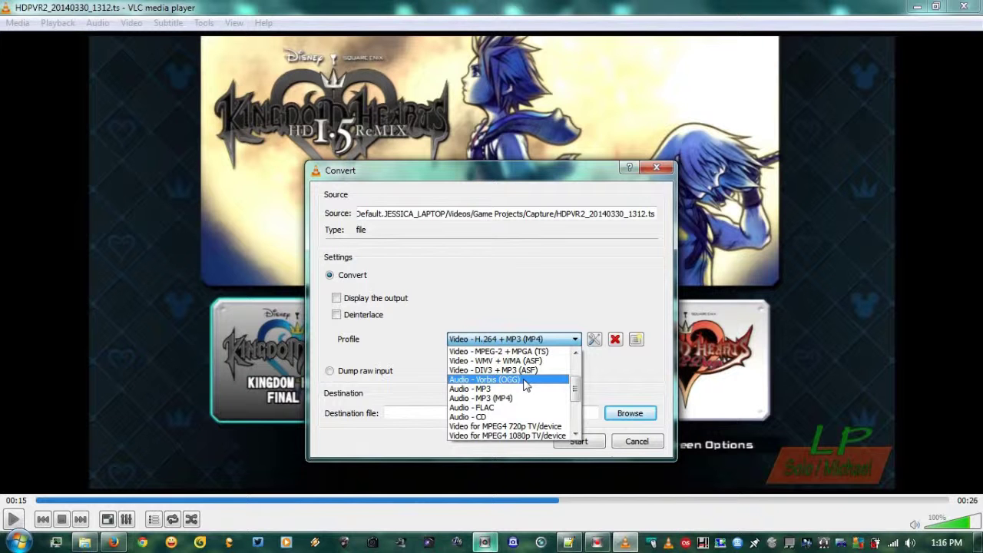
click(525, 379)
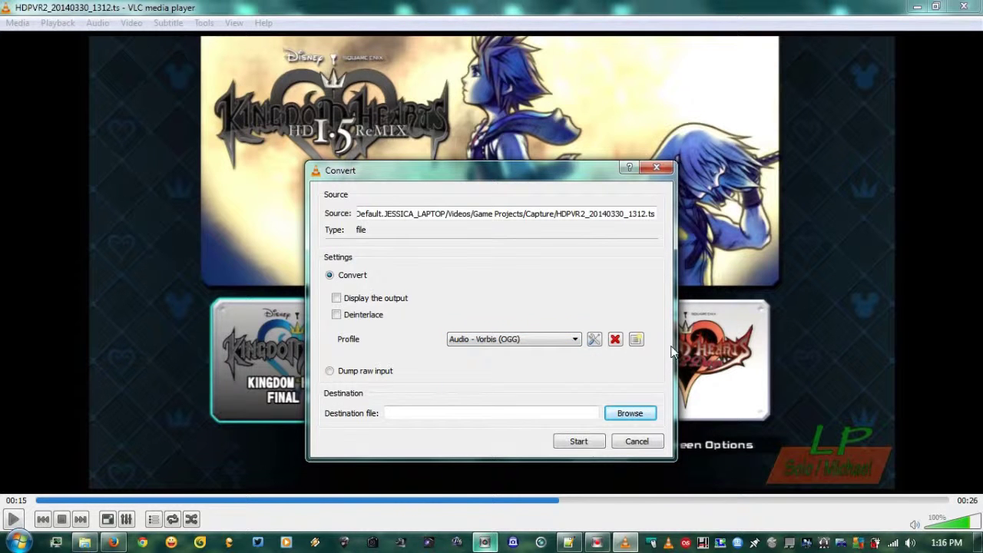
- Set the destination file to "KH Test" in the Capture folder and start the conversion
click(408, 413)
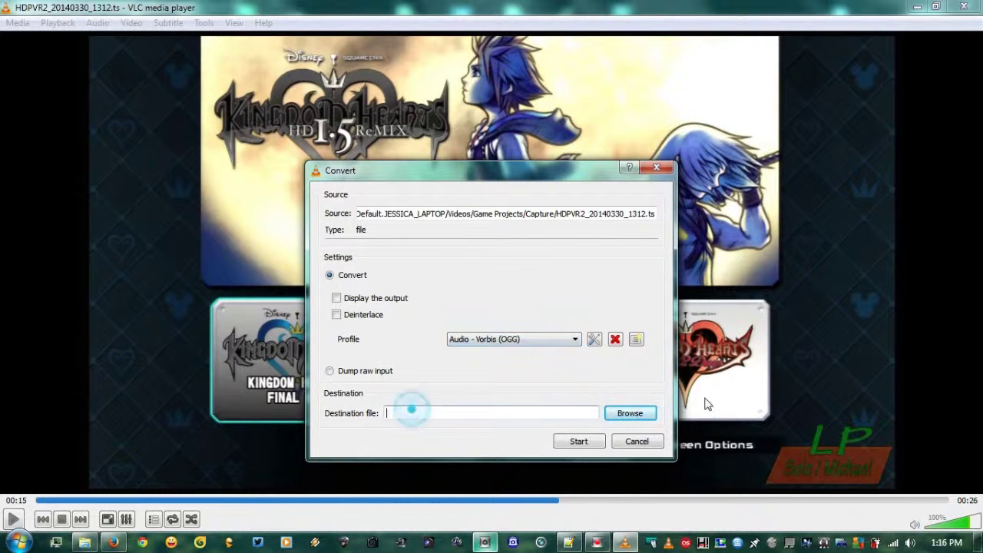
click(626, 413)
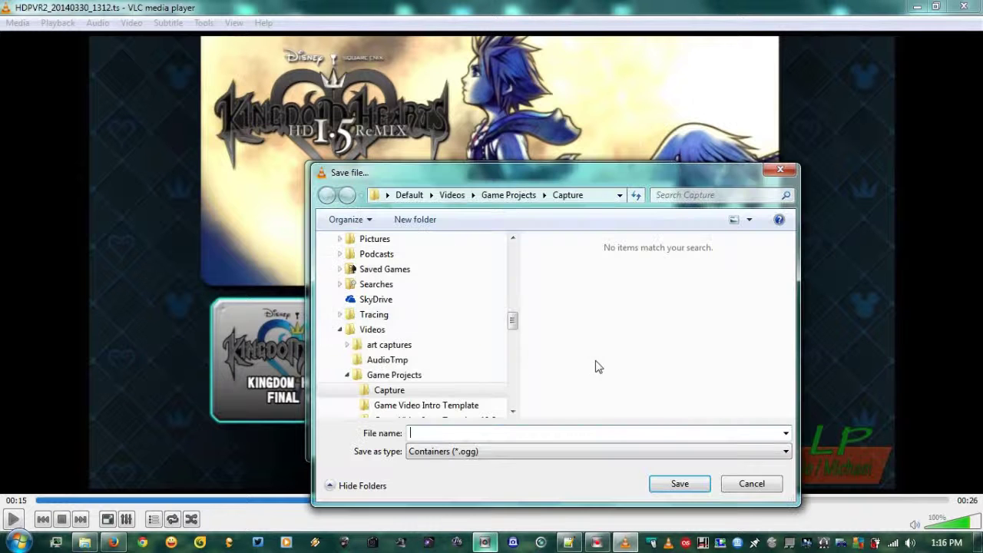
click(527, 434)
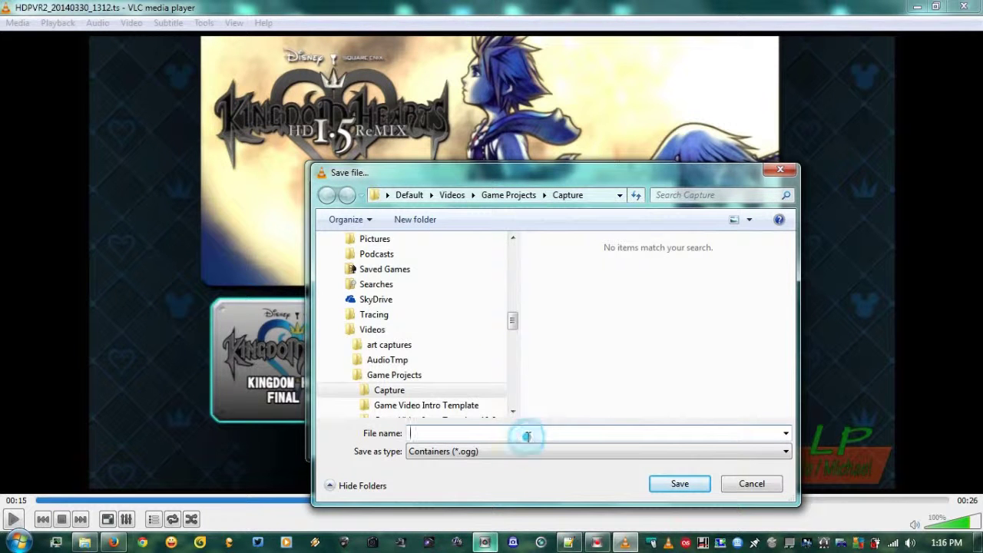
text(KH Test)
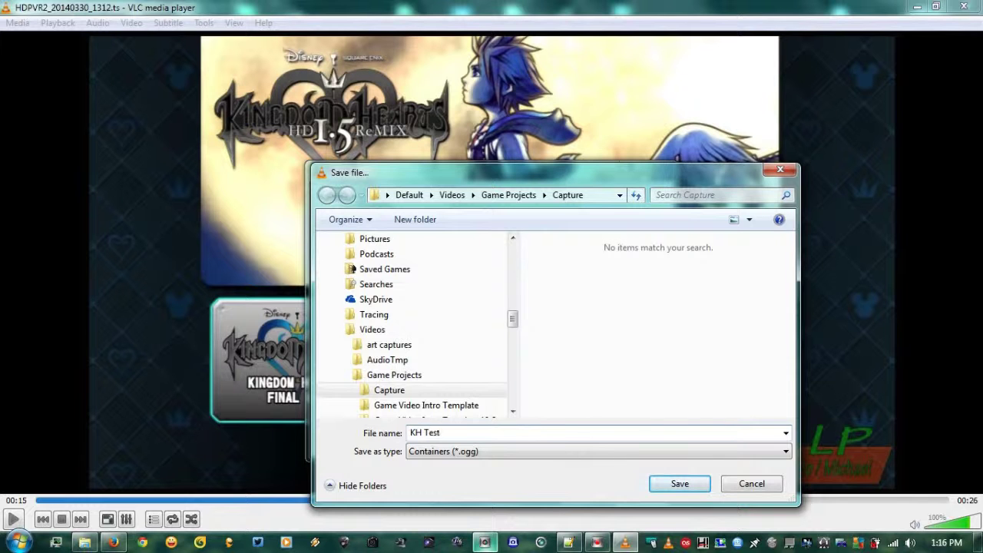
key(Return)
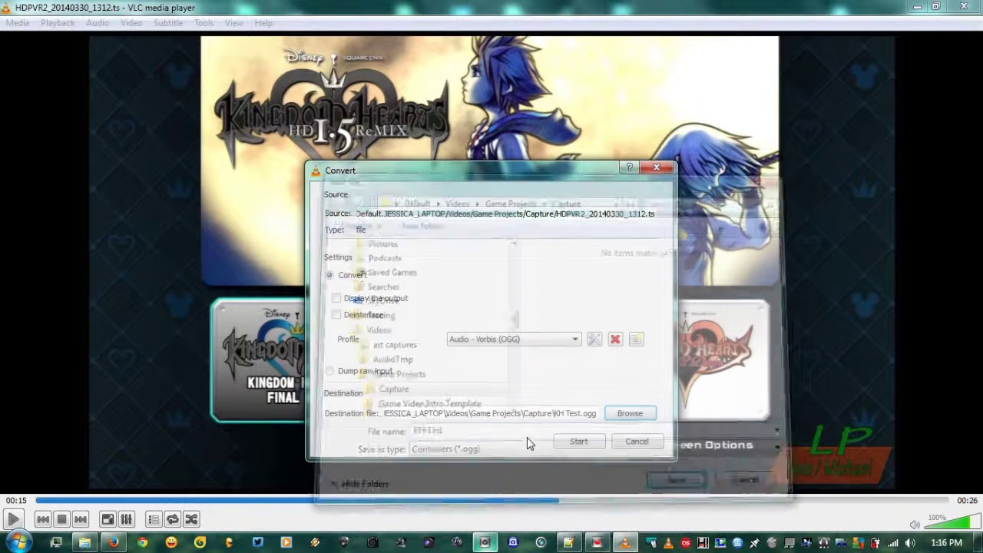
click(578, 441)
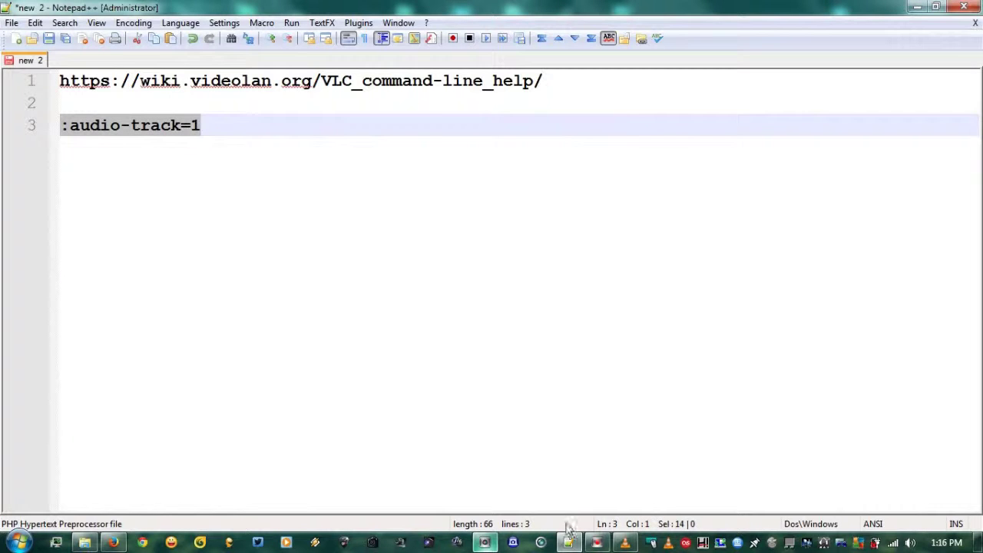
- Return to VLC, switch to the Capture folder in Windows Explorer and select the converted KH Test.ogg
click(624, 543)
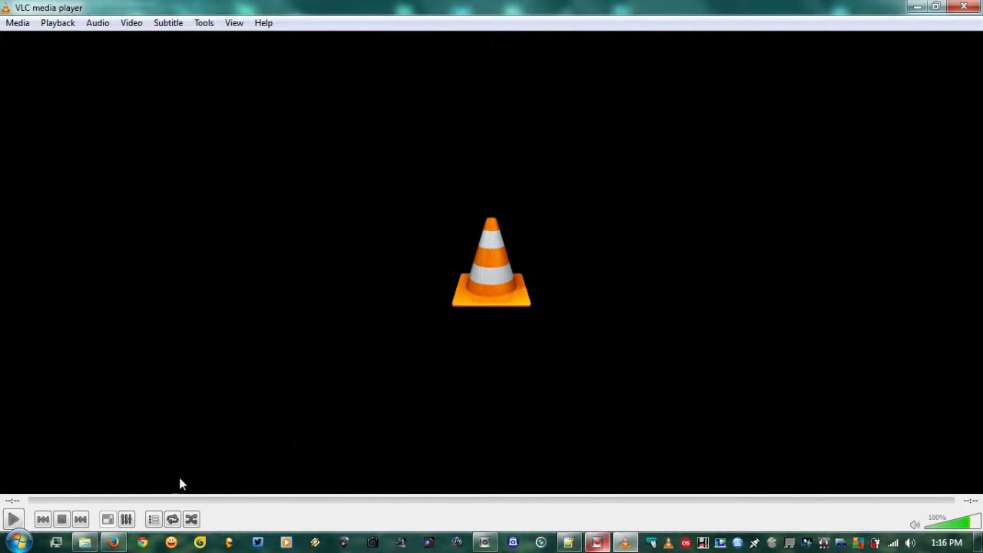
click(86, 544)
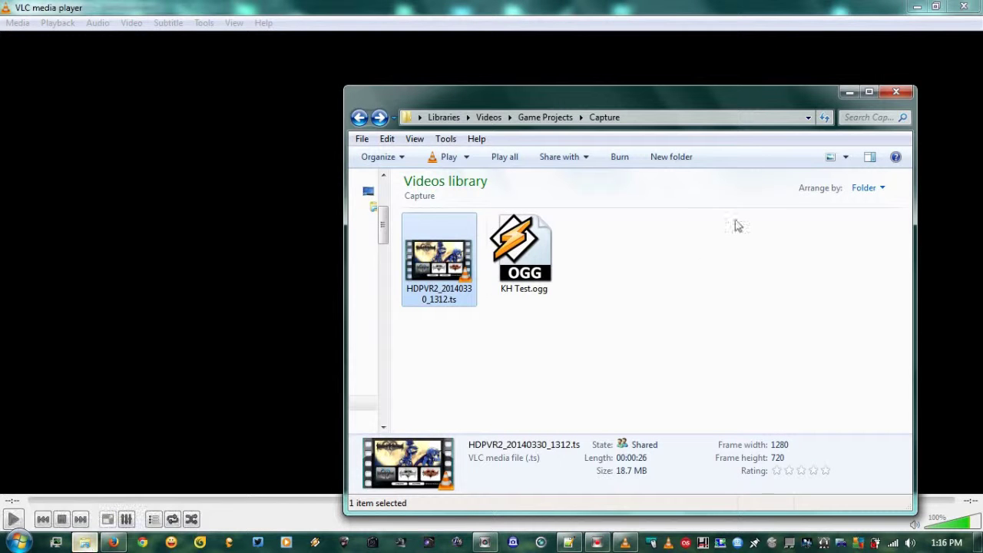
click(526, 252)
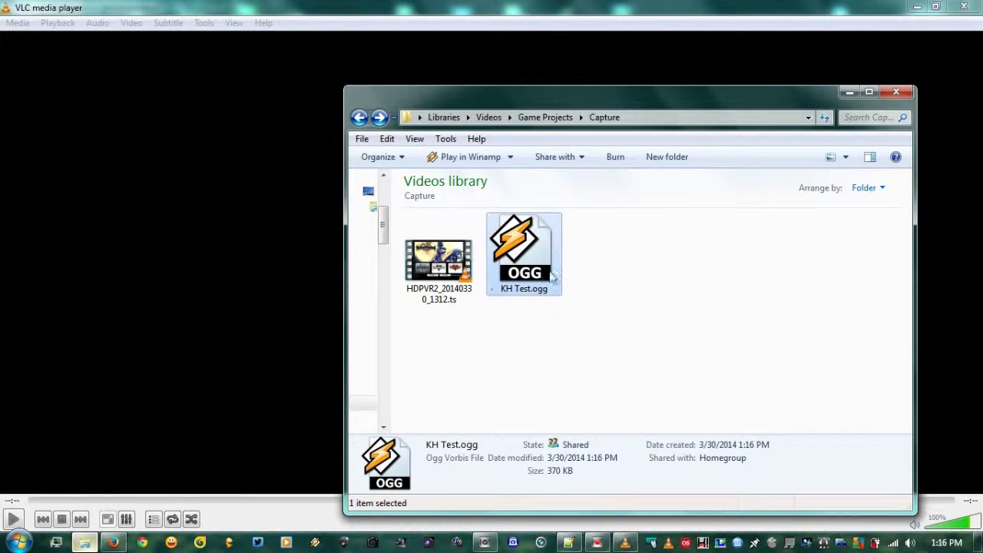
- Open KH Test.ogg in VLC media player, listen to the first seconds and pause it
click(17, 22)
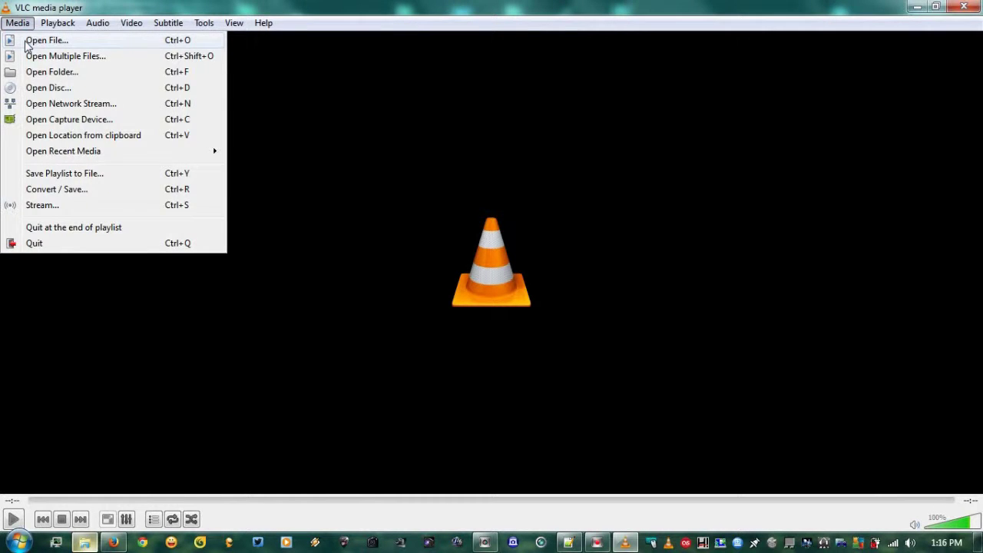
click(27, 42)
double_click(352, 147)
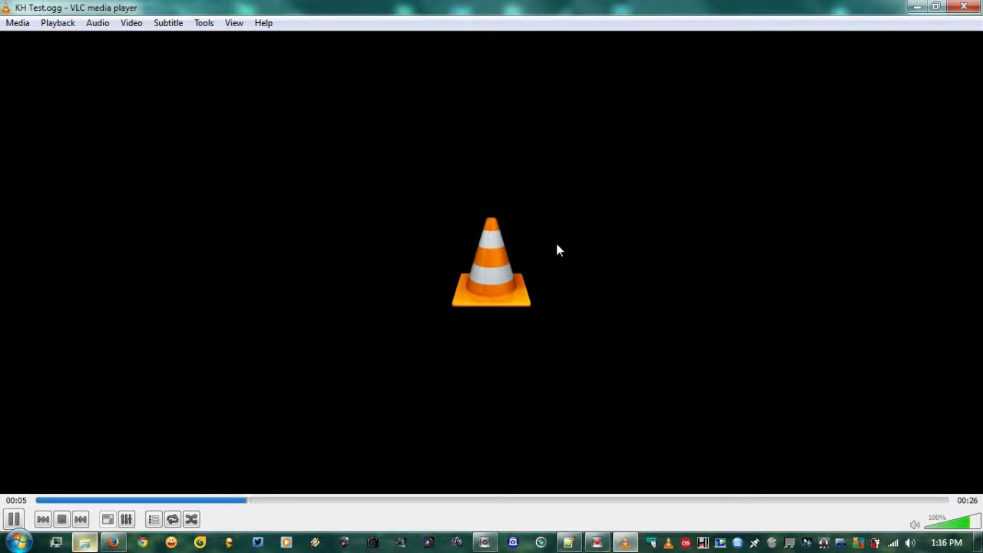
click(14, 519)
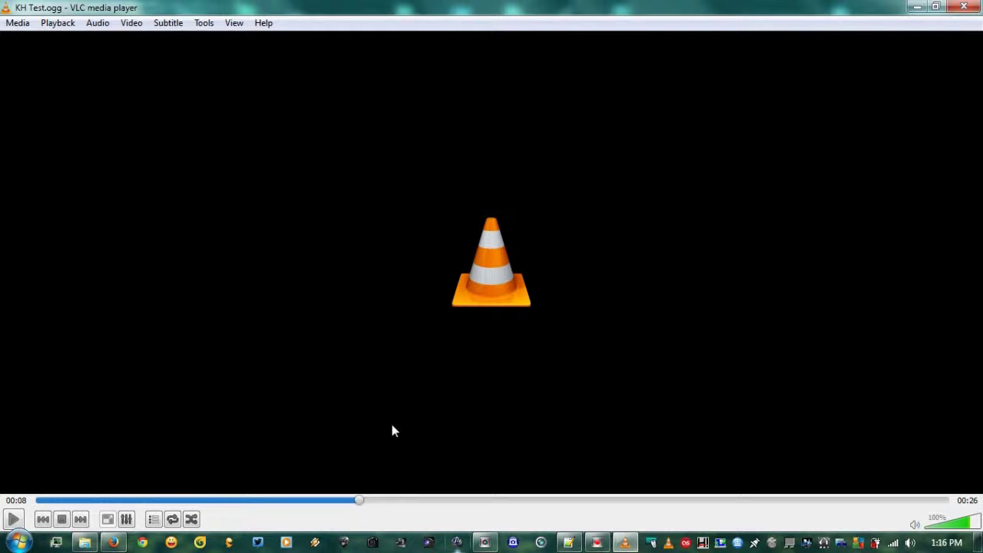
- Switch to Corel VideoStudio X7's editing workspace and import HDPVR2_20140330_1312.ts and KH Test.ogg from the Capture folder into the Tests library folder
click(486, 543)
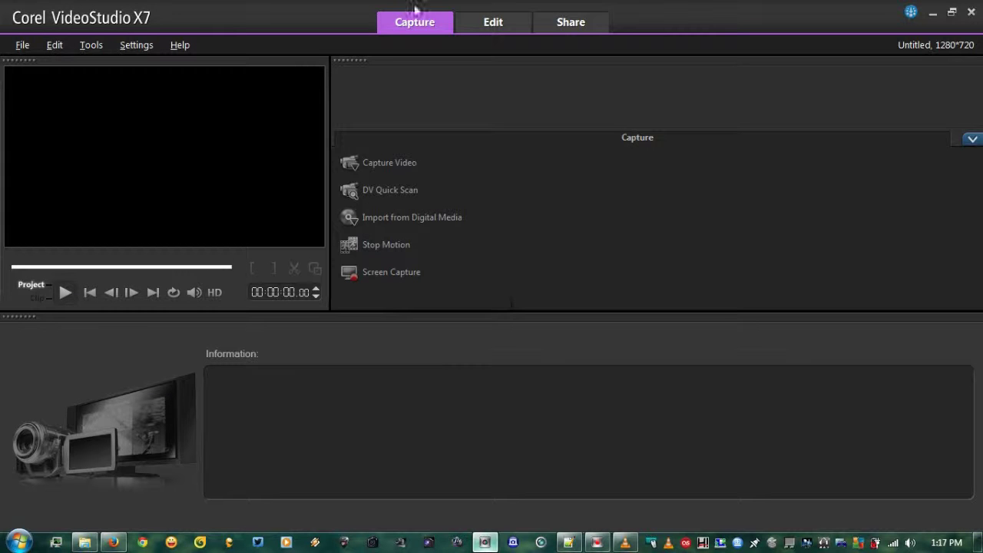
click(484, 26)
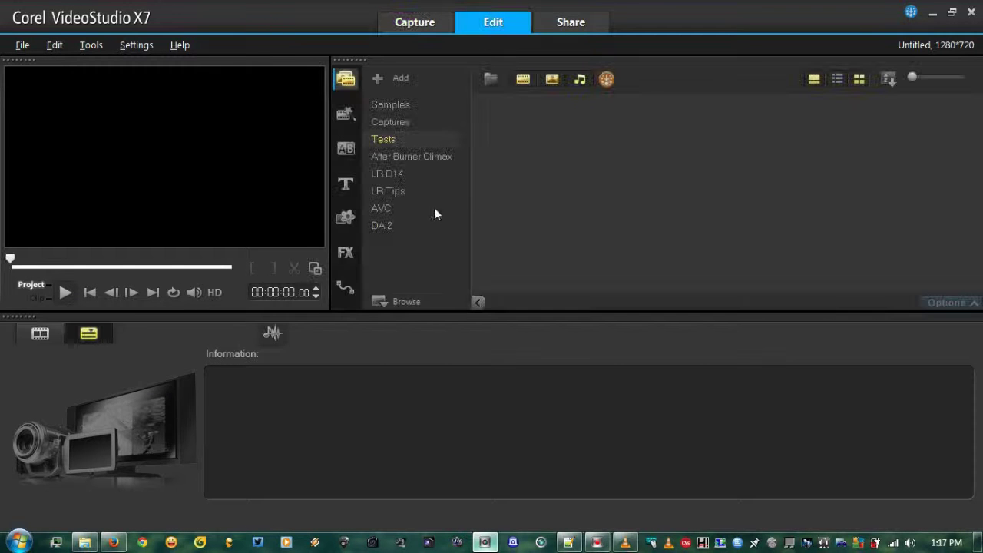
click(85, 543)
drag(669, 326, 398, 214)
drag(565, 91, 453, 225)
drag(357, 407, 603, 175)
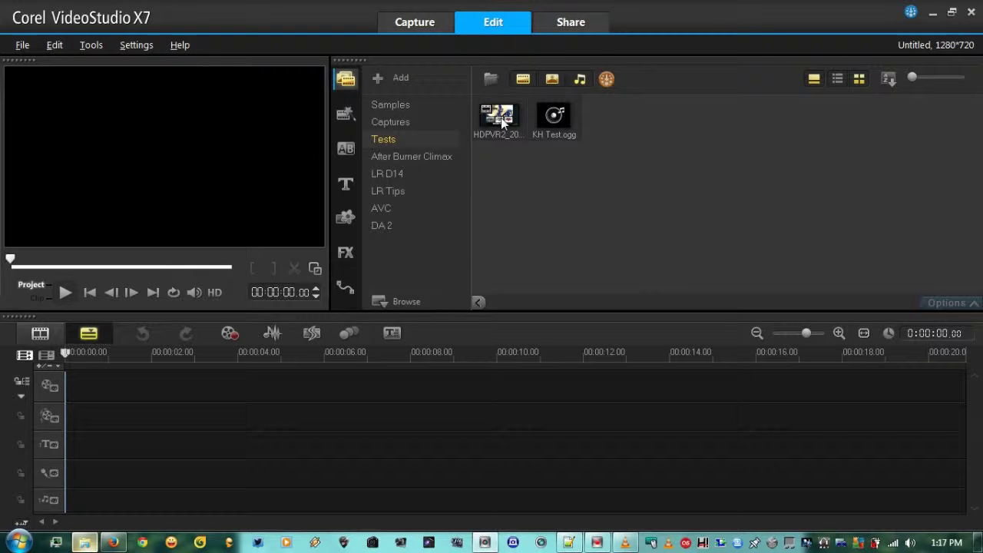
click(511, 208)
- Place HDPVR2_20140330_1312.ts at the start of the video track and preview a few seconds of it
drag(497, 115, 294, 382)
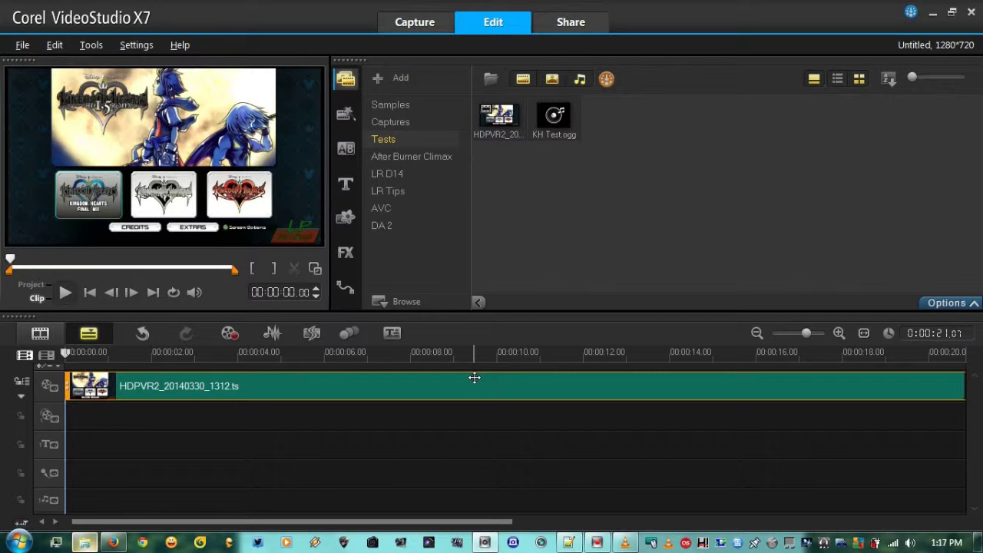
click(523, 376)
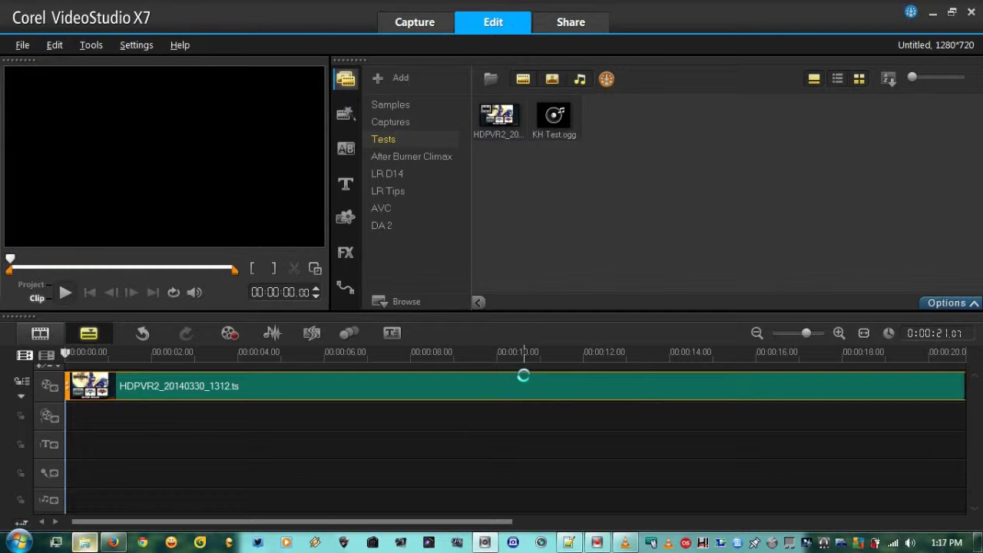
key(space)
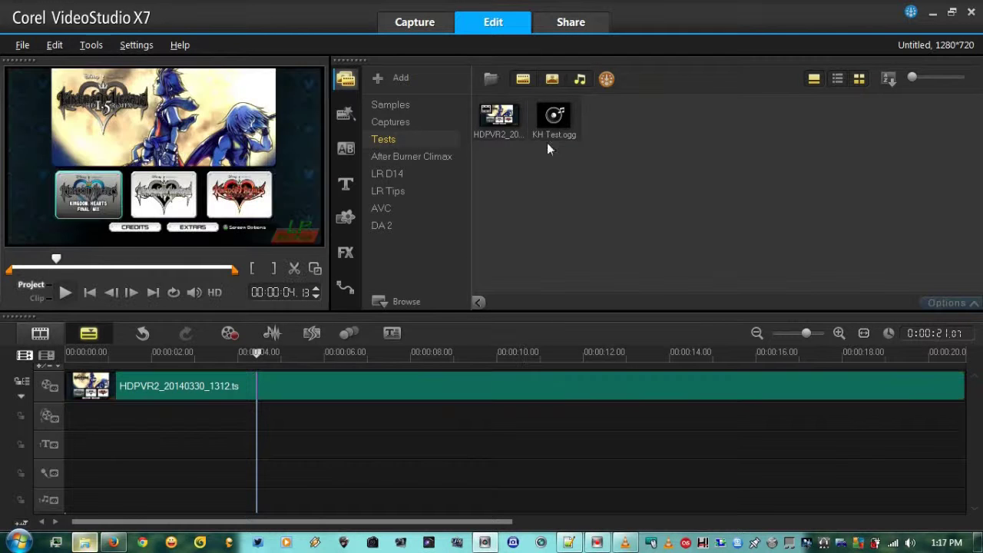
- Place KH Test.ogg at the start of the voice track and briefly preview the clip
click(547, 139)
drag(532, 142, 100, 482)
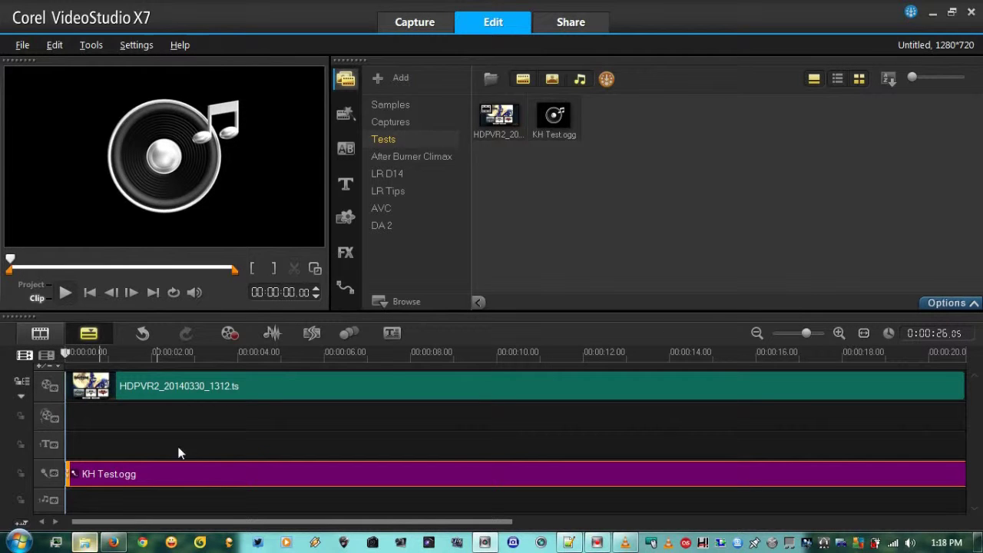
key(space)
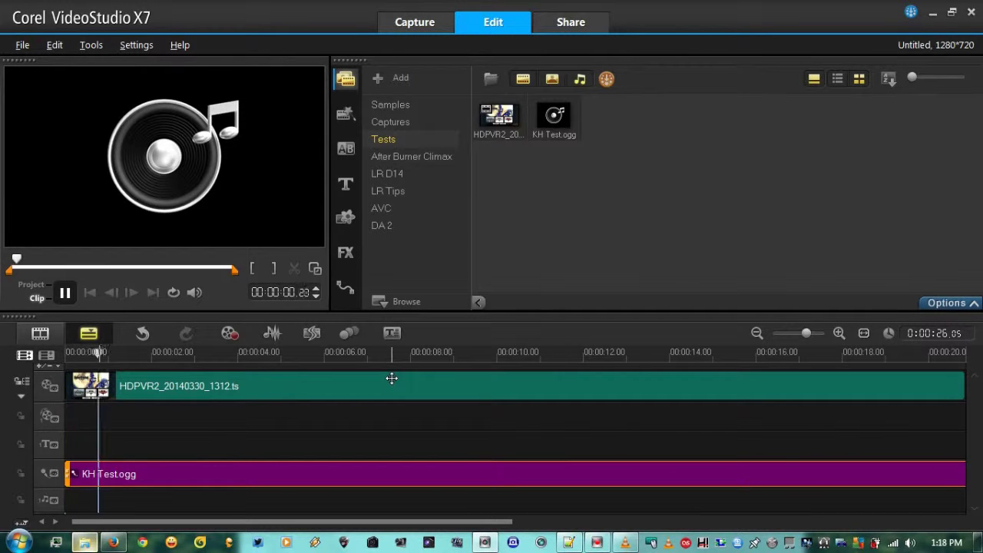
click(65, 292)
- Play the whole project from the beginning to hear both audio tracks together
click(32, 285)
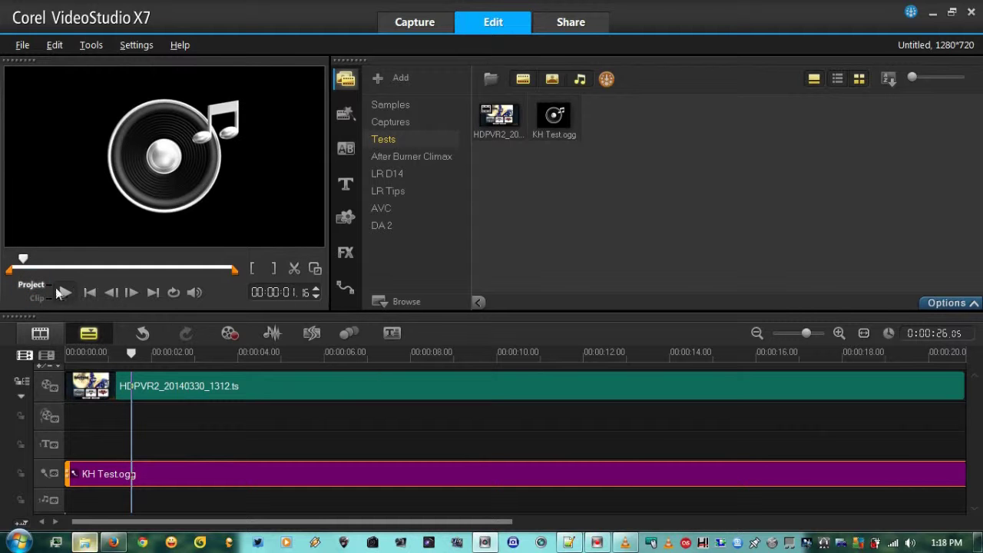
click(94, 293)
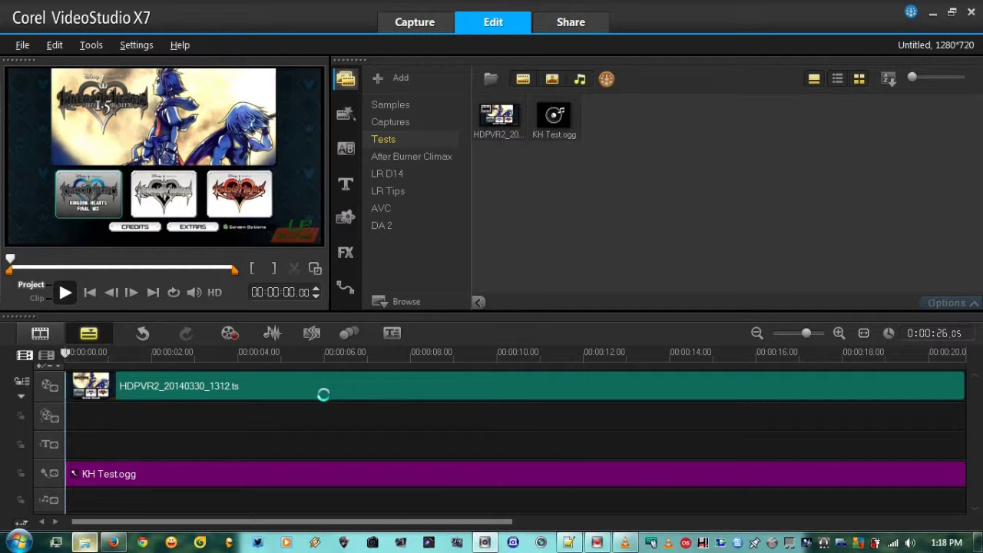
key(space)
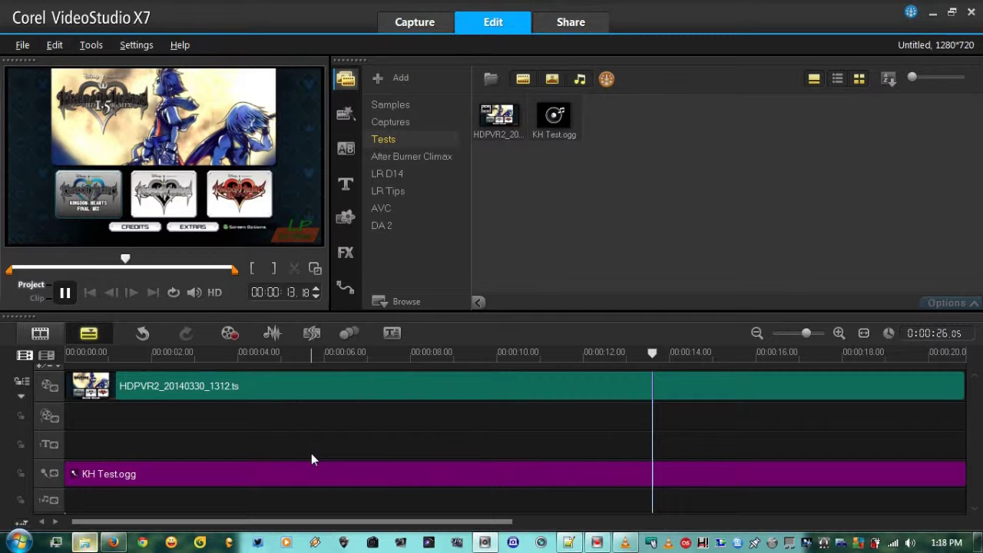
- Show the Sound Mixer and lower the volume of the HDPVR2_20140330_1312.ts clip on the video track to about -6
click(273, 333)
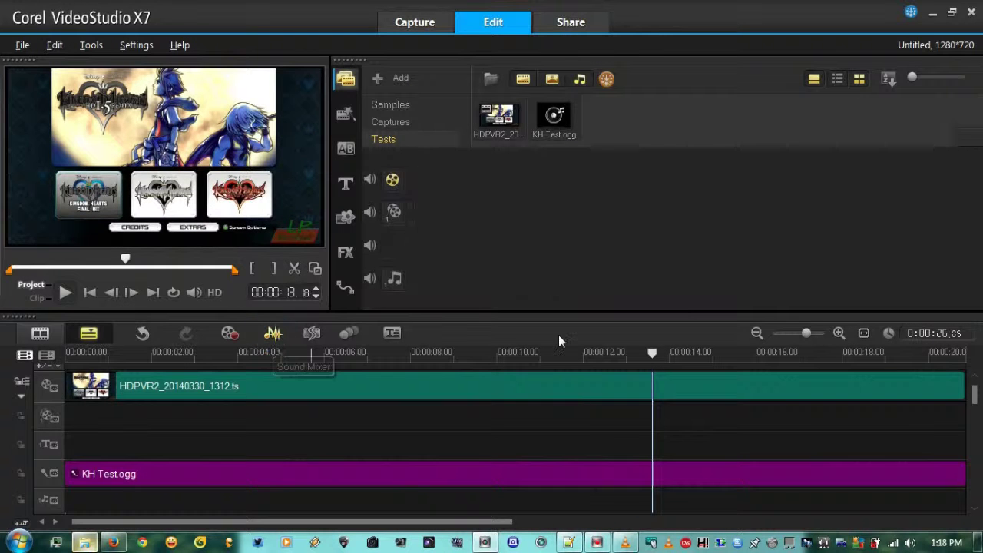
click(356, 398)
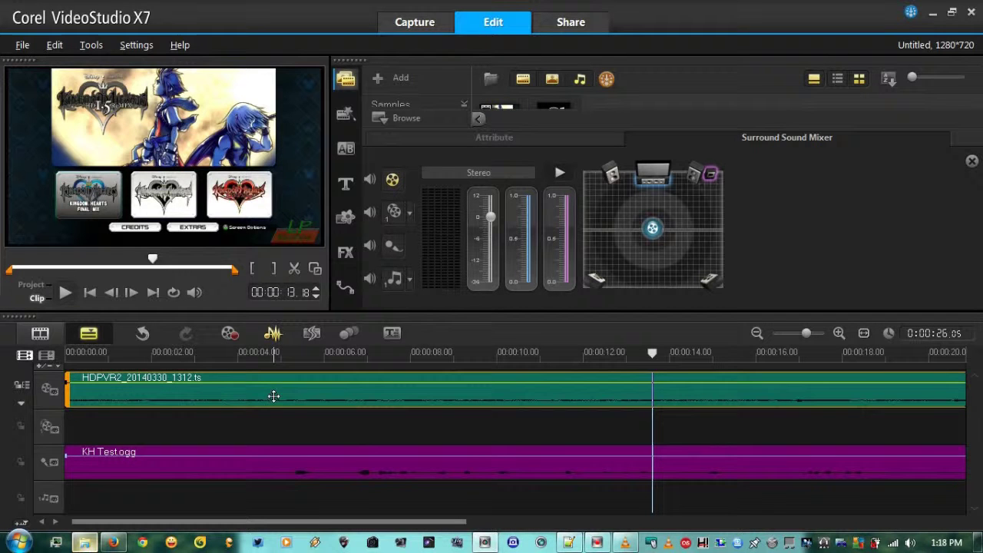
click(91, 293)
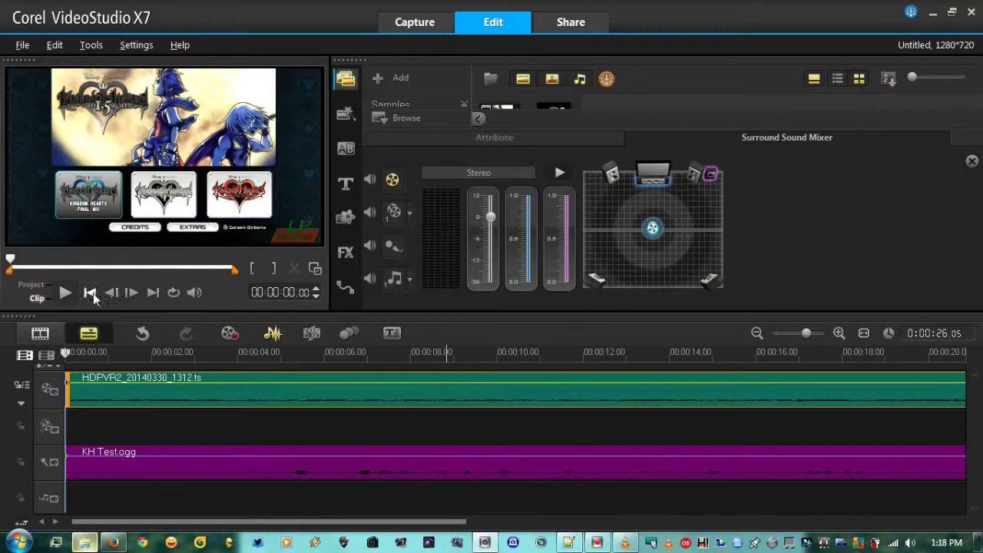
drag(492, 223, 491, 242)
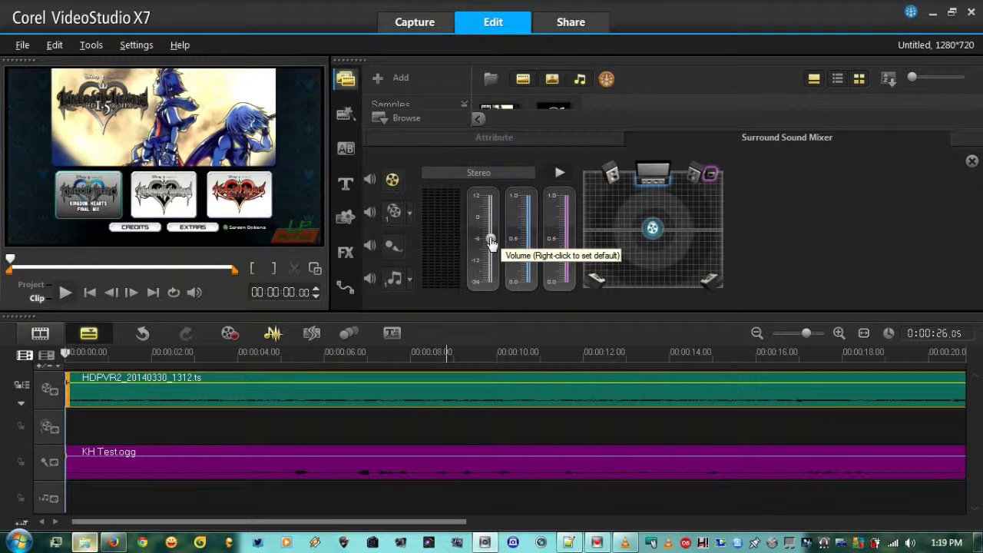
- Select the KH Test.ogg clip and compare the voice and video tracks' volume controls in the Surround Sound Mixer
click(191, 466)
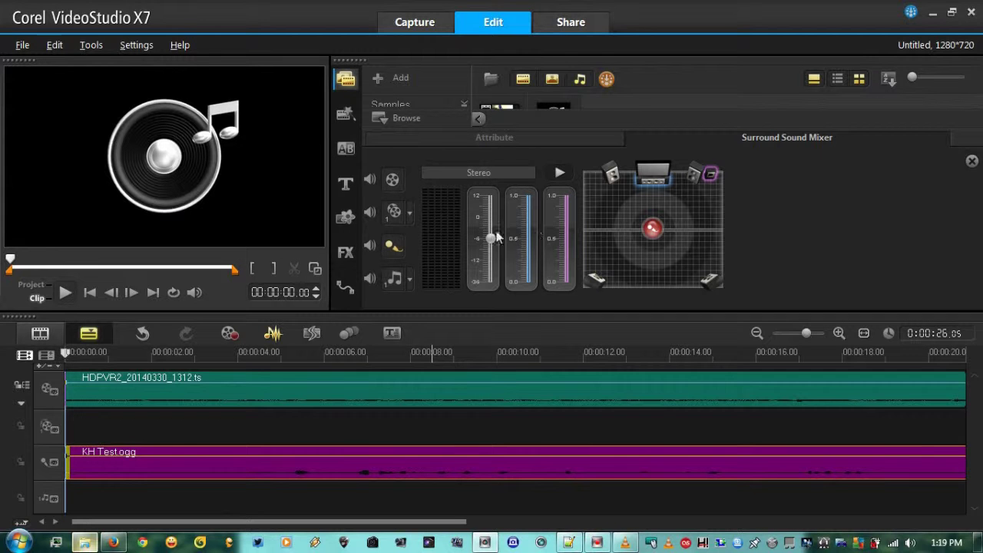
click(393, 179)
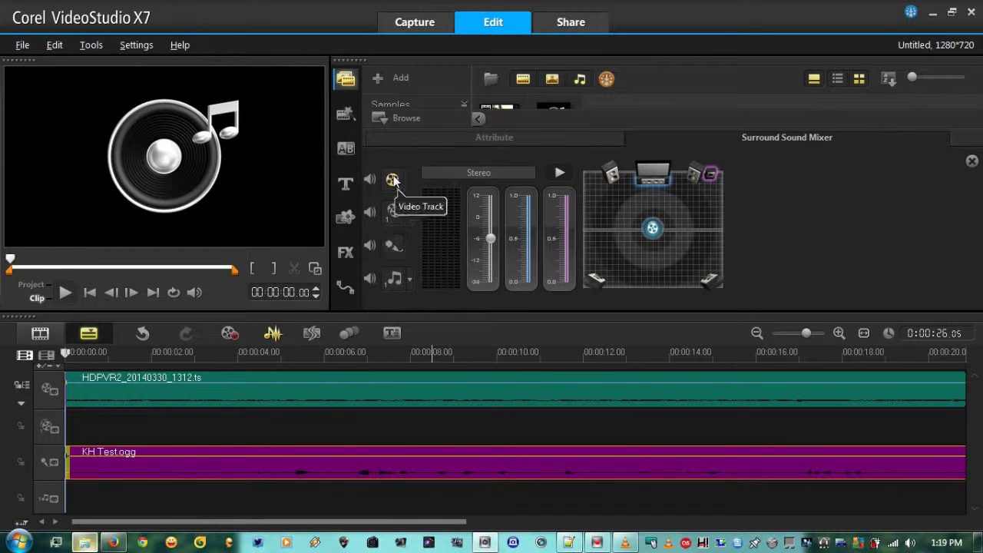
click(393, 247)
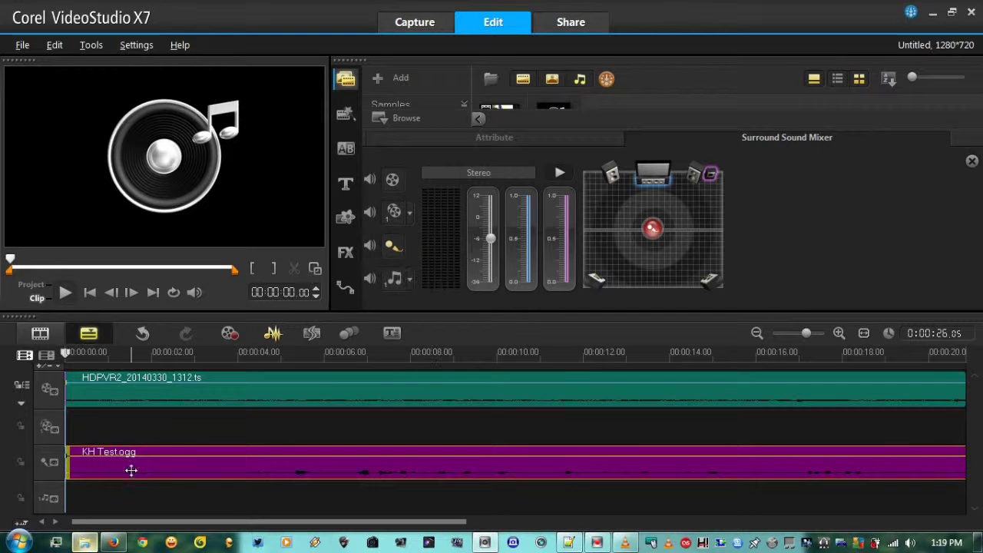
click(394, 179)
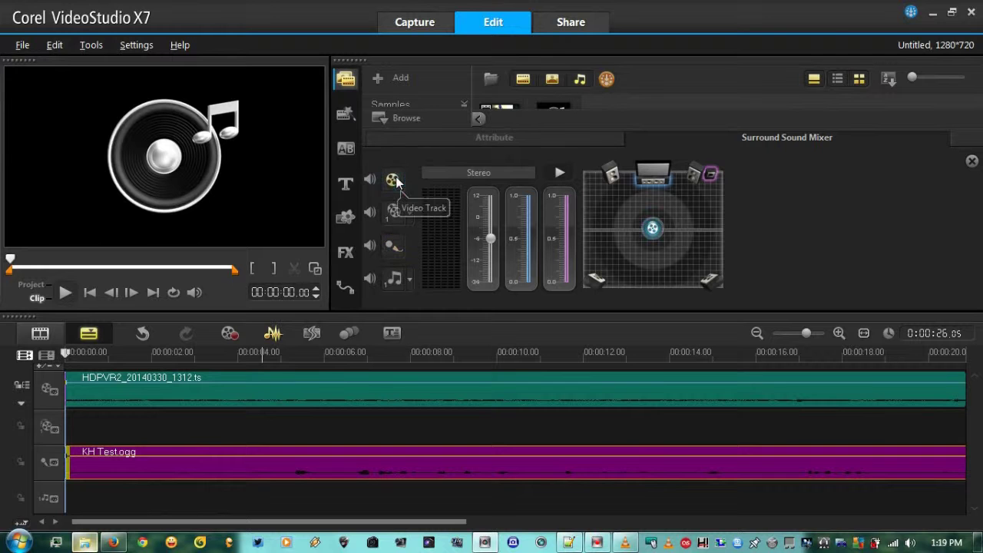
- Select the KH Test.ogg clip and raise its voice track volume to about 6 in the Surround Sound Mixer
click(211, 391)
click(153, 461)
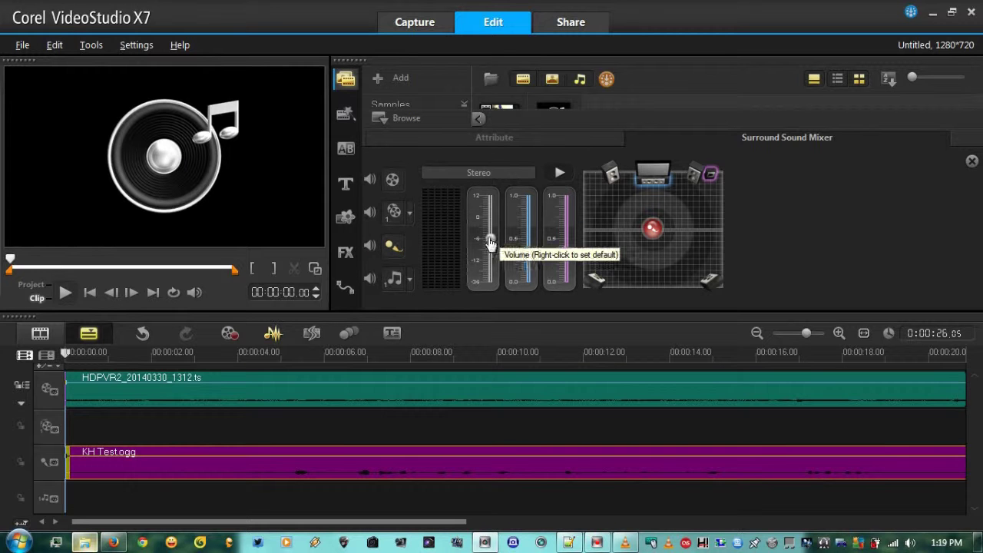
drag(490, 238, 490, 206)
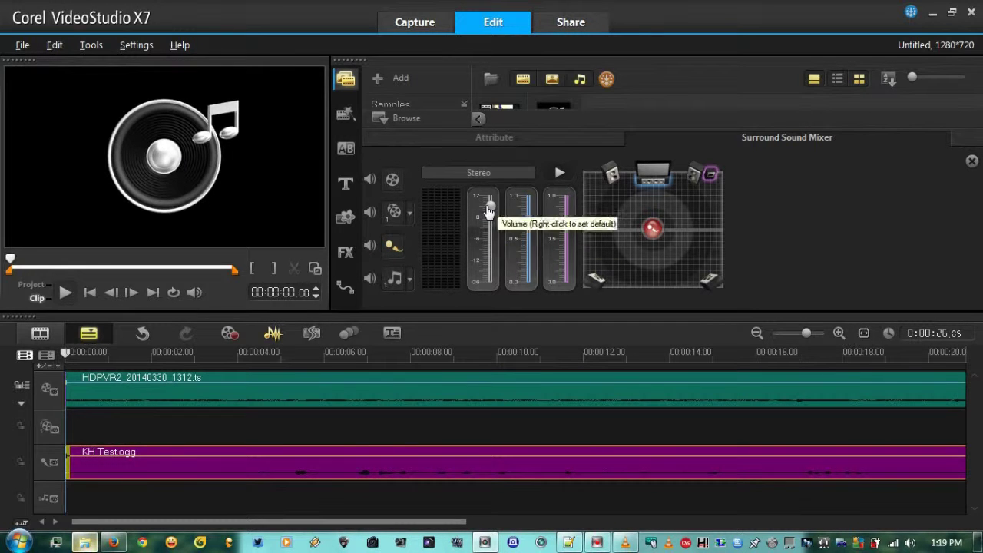
- Check the video clip's mixer level and play the project to hear the balance between both tracks
click(219, 391)
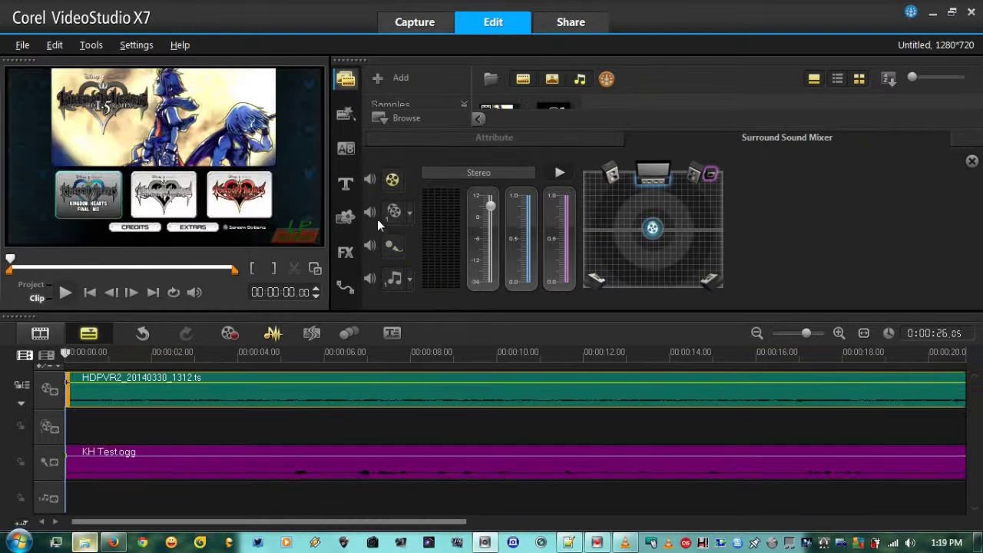
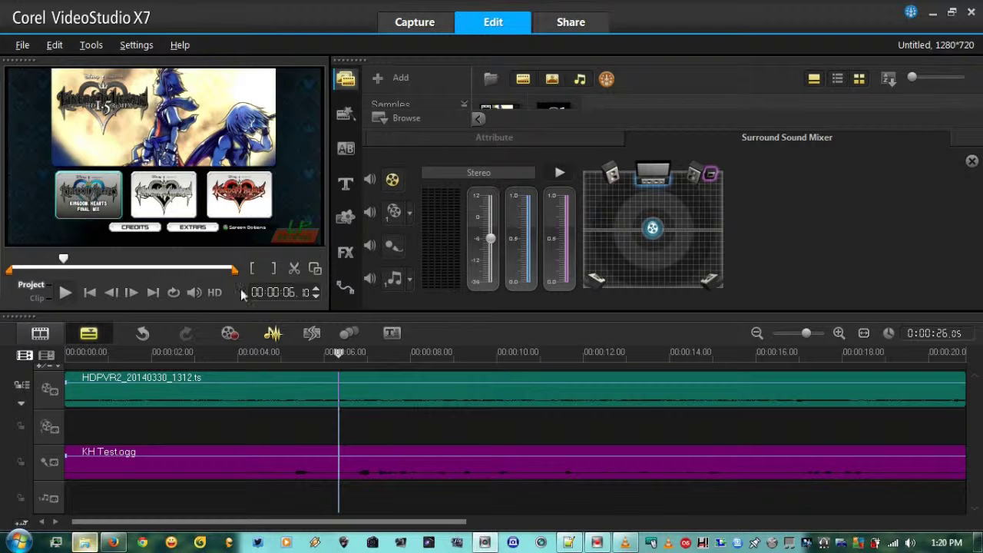
click(65, 293)
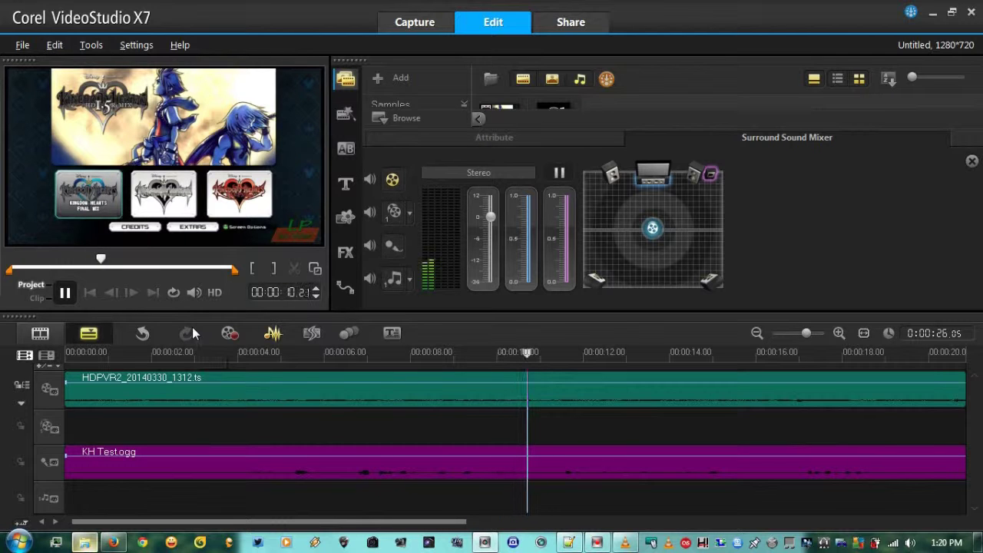
click(230, 474)
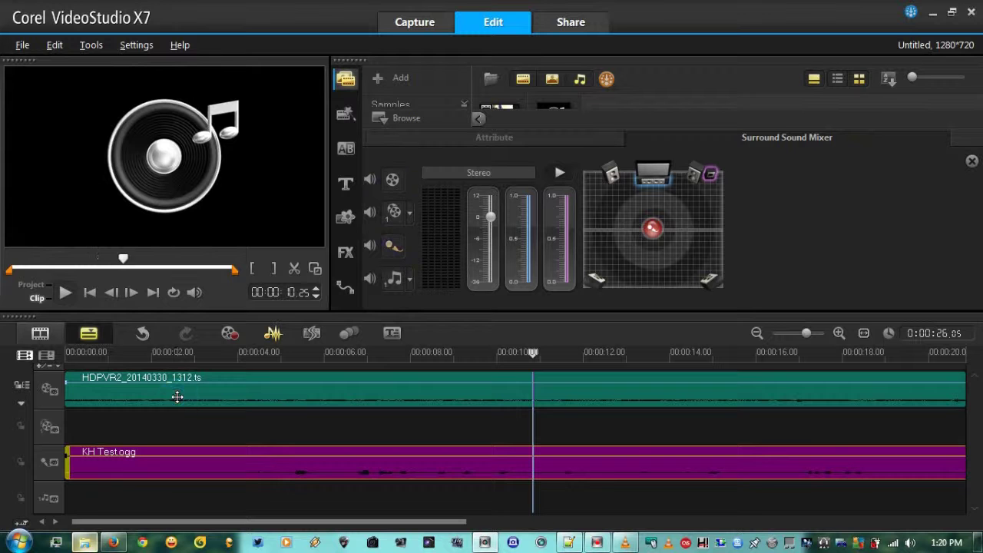
- Set the clip volume of HDPVR2_20140330_1312.ts on the video track to 50
click(176, 396)
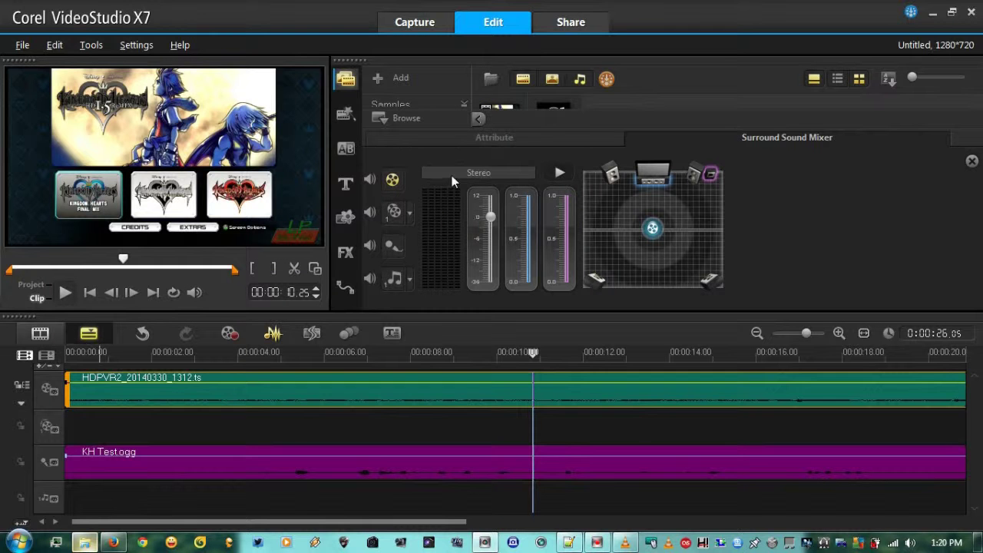
click(498, 138)
double_click(409, 187)
text(50)
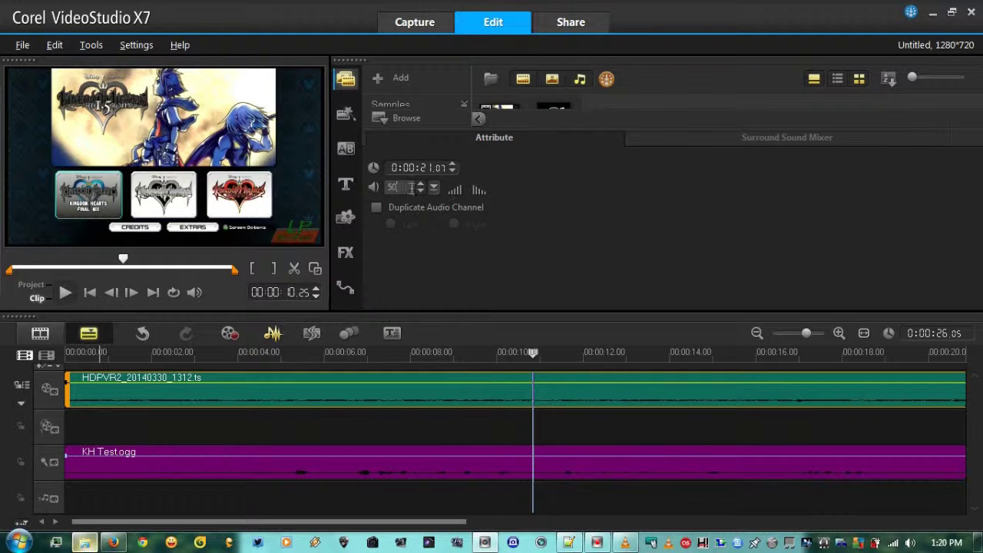
click(374, 188)
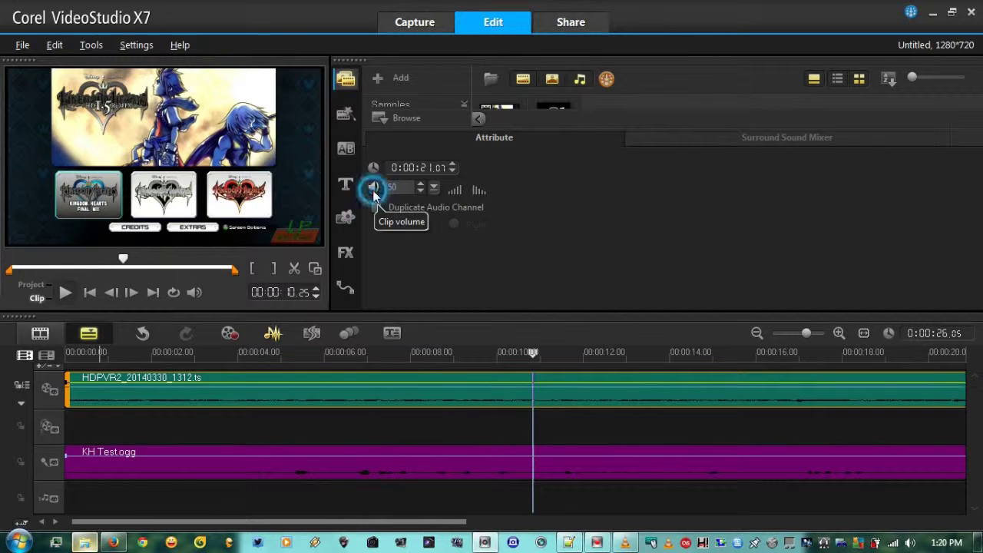
click(374, 189)
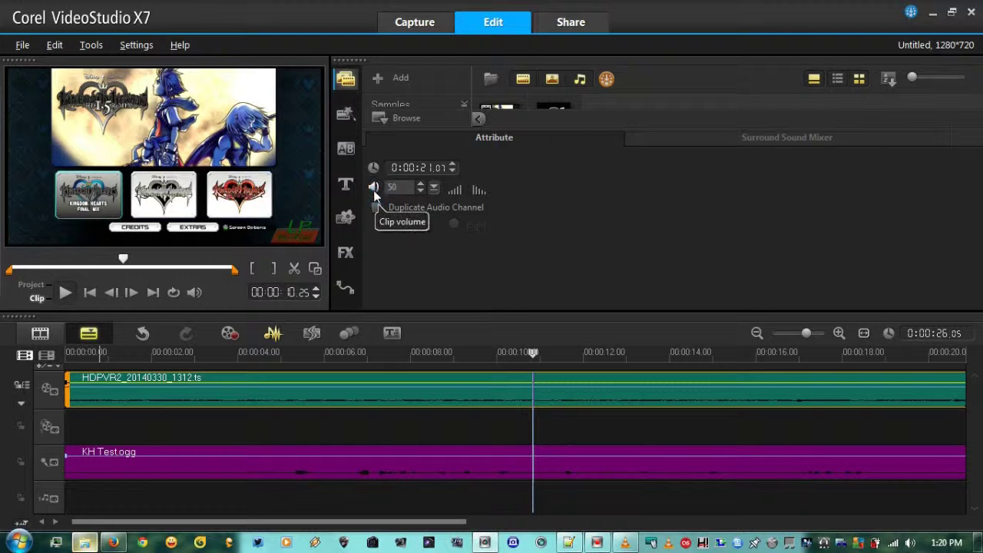
click(374, 189)
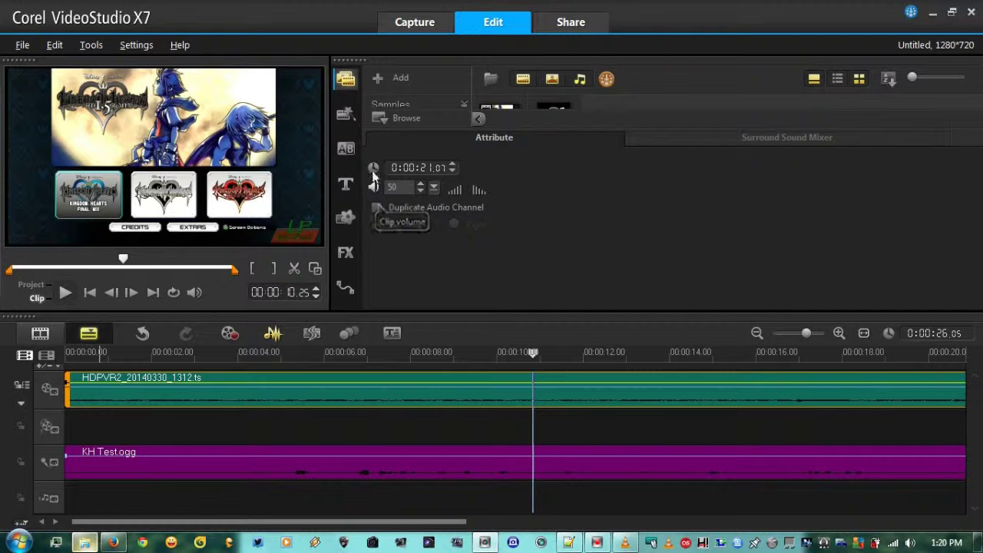
click(374, 187)
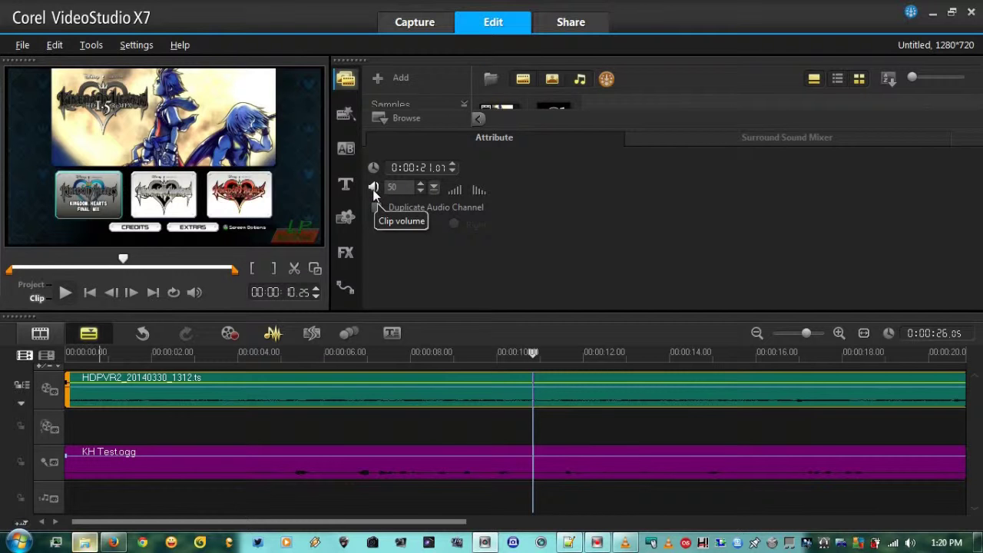
- Raise the clip volume of KH Test.ogg on the voice track to 120 and increase it further to 200
click(248, 467)
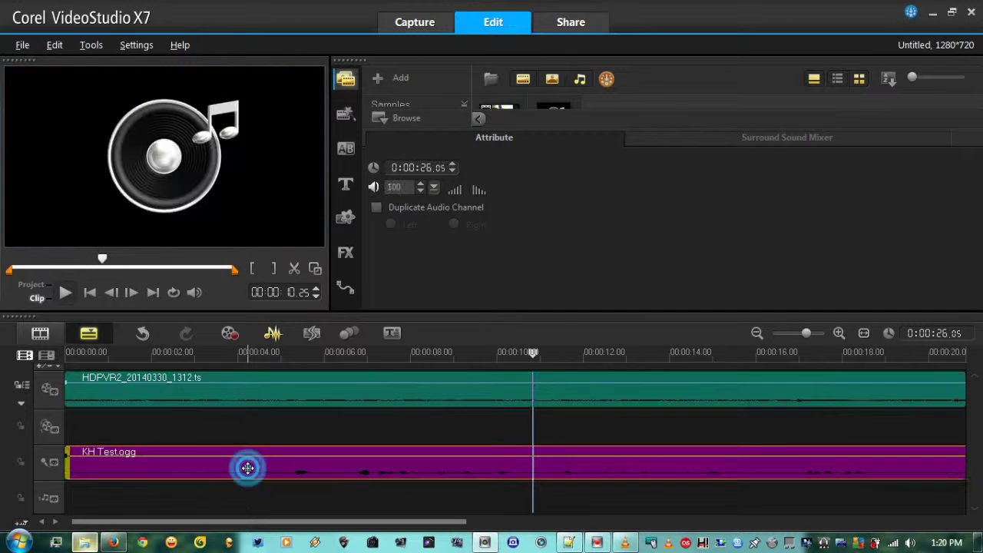
double_click(394, 187)
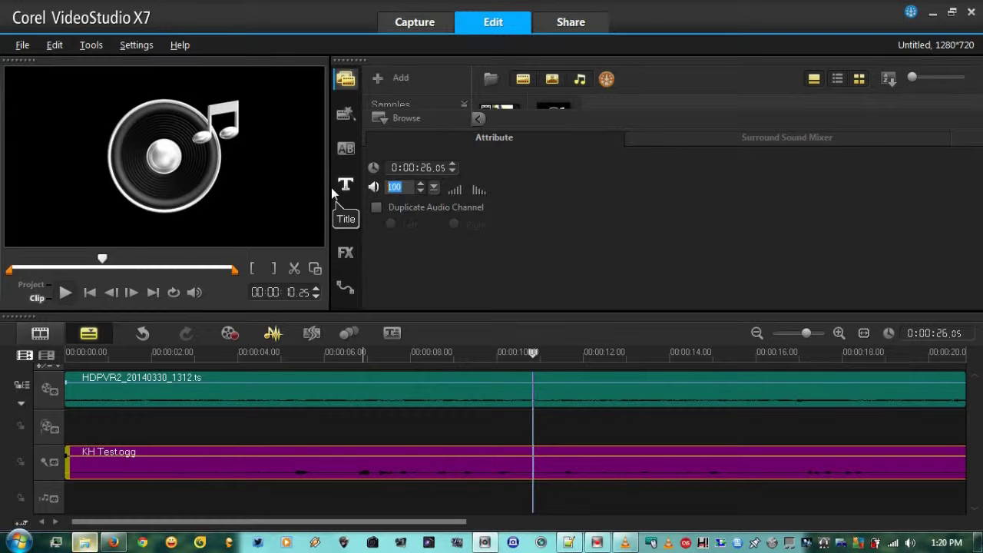
text(120)
click(436, 197)
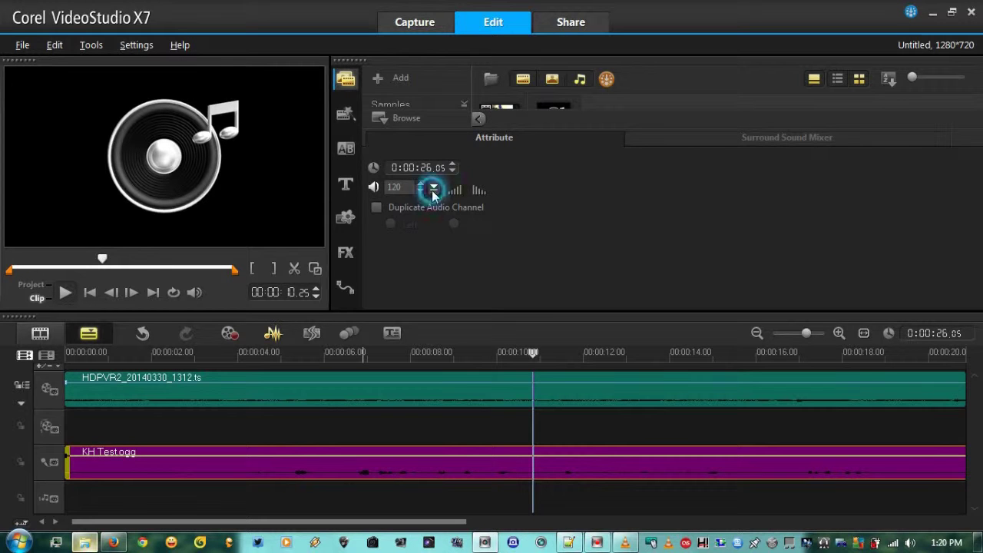
click(434, 186)
mouse_move(441, 206)
mouse_down()
mouse_move(454, 159)
mouse_move(446, 192)
mouse_up()
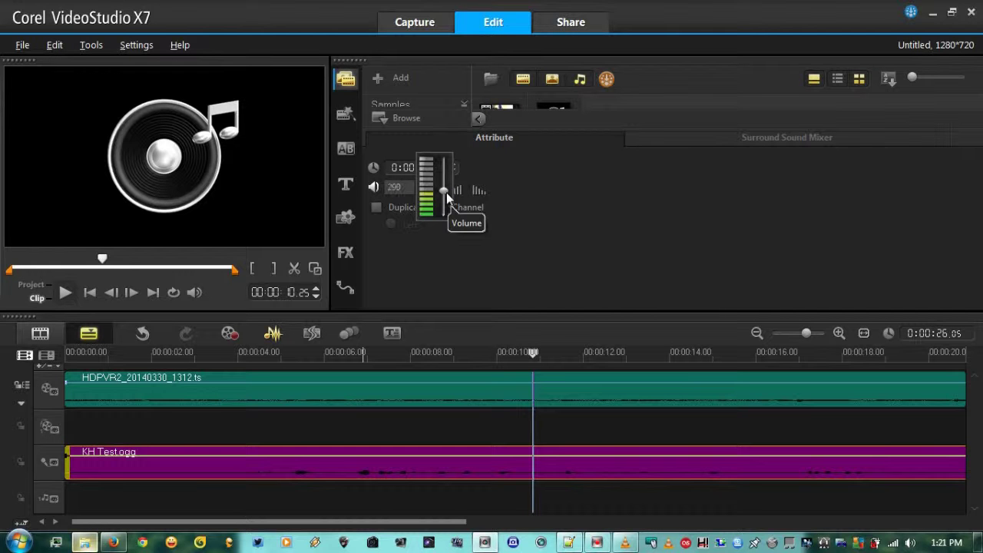
click(570, 215)
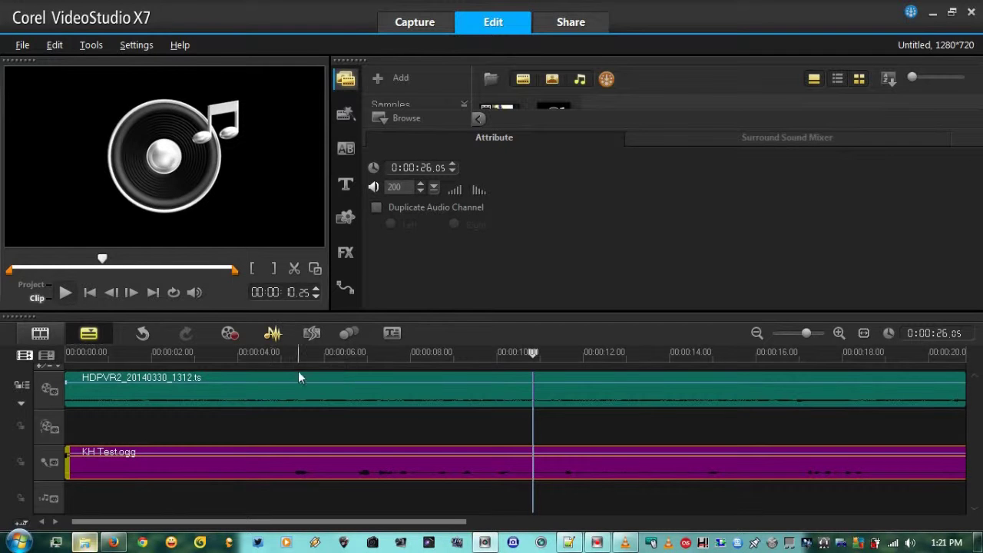
- Play the whole project from the beginning to hear the quieter game audio against the louder voice
click(89, 293)
click(65, 293)
click(65, 293)
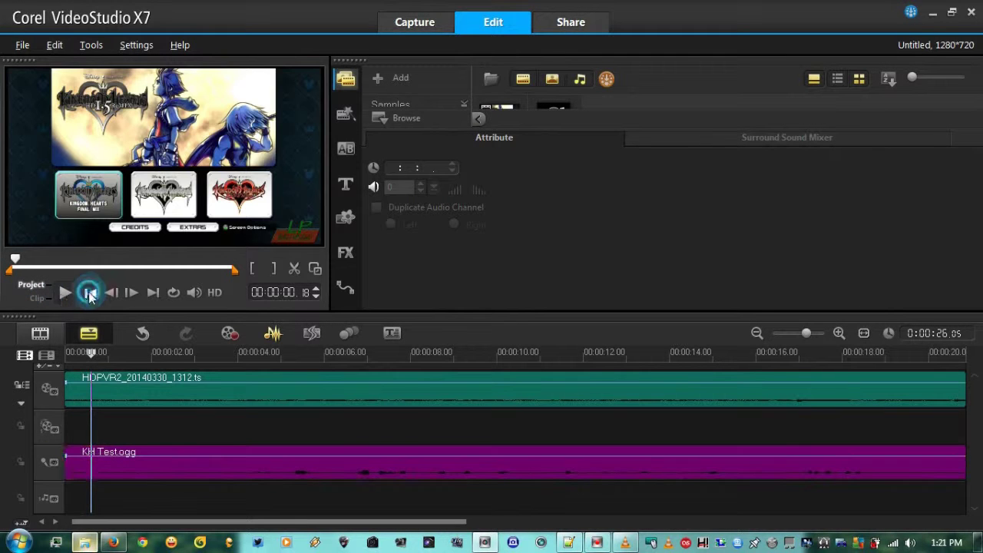
click(89, 292)
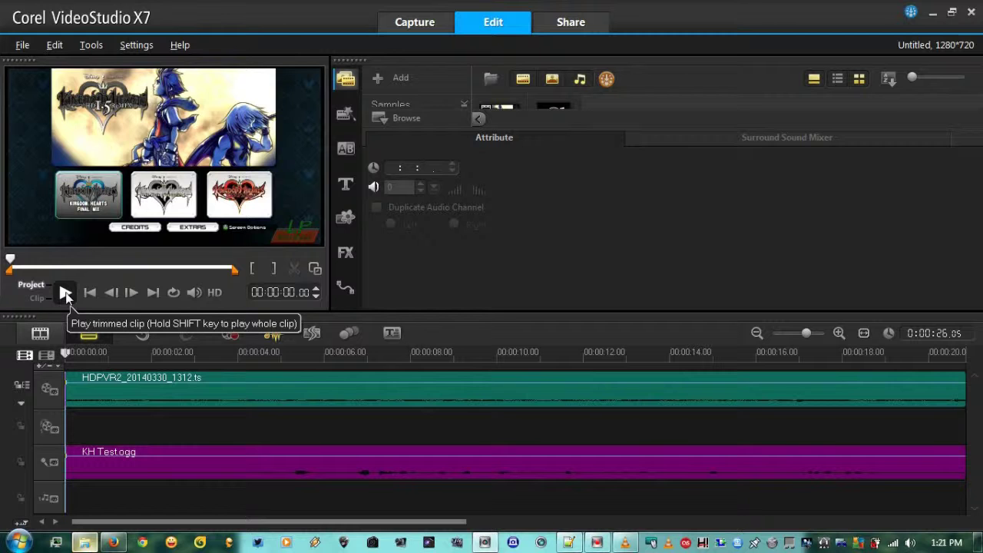
click(65, 293)
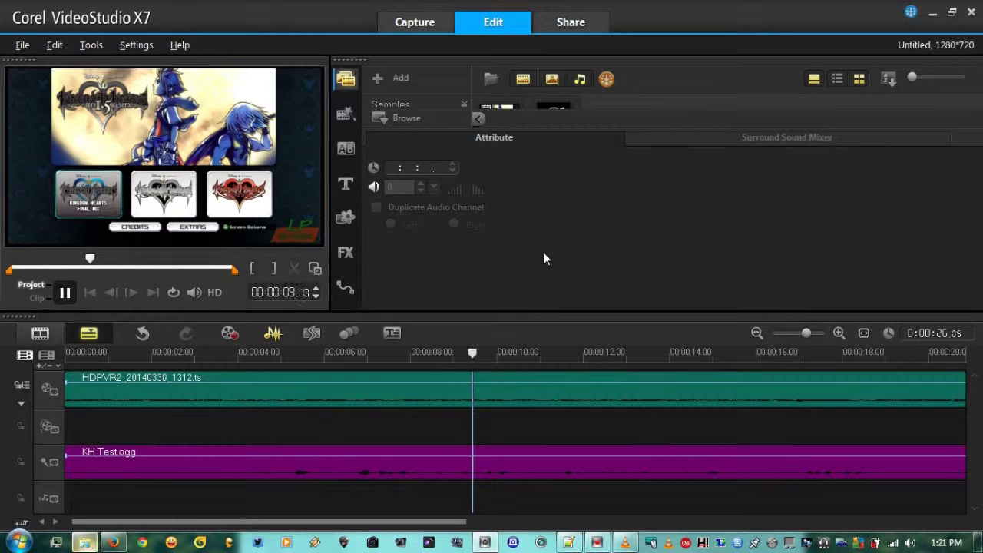
key(space)
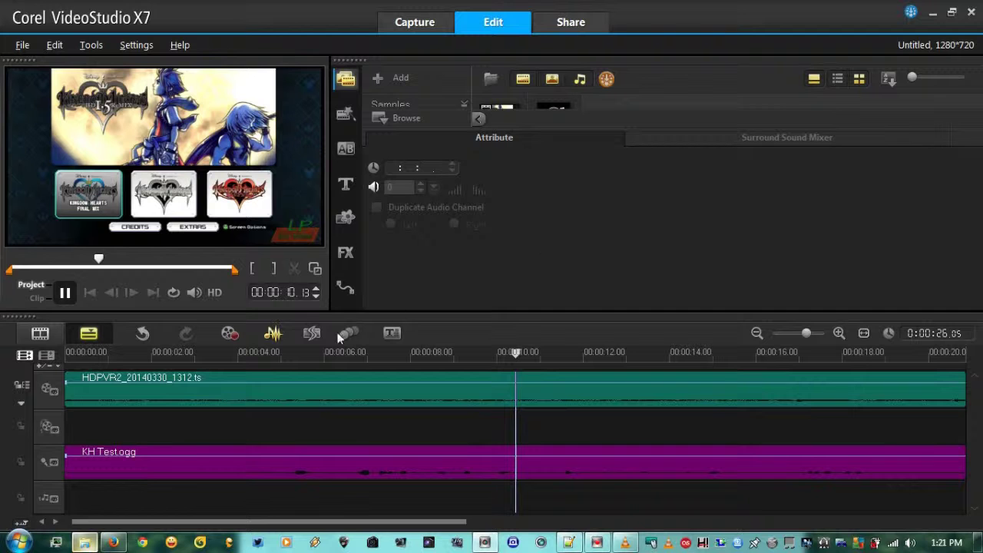
- Set the clip volume of HDPVR2_20140330_1312.ts on the video track back to 100
click(236, 401)
click(220, 475)
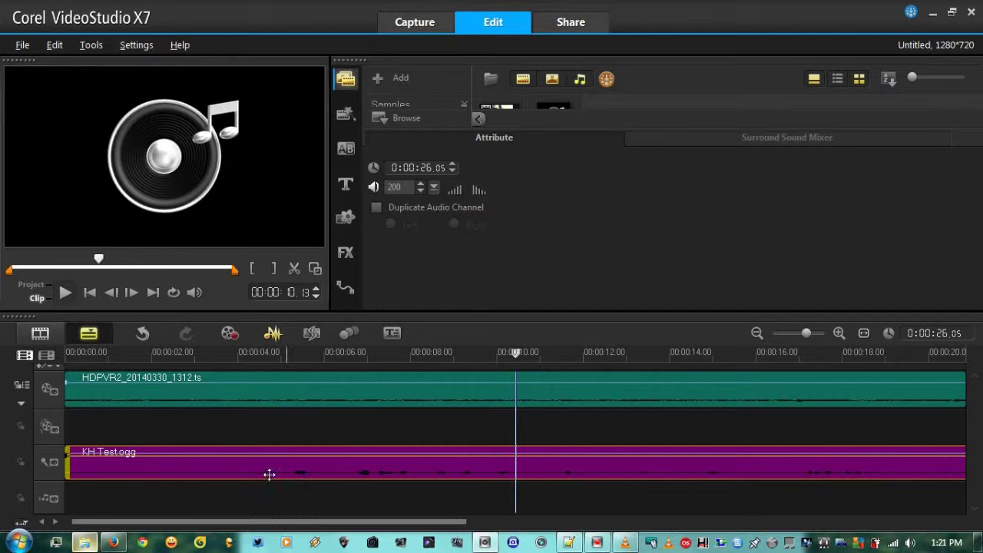
click(183, 395)
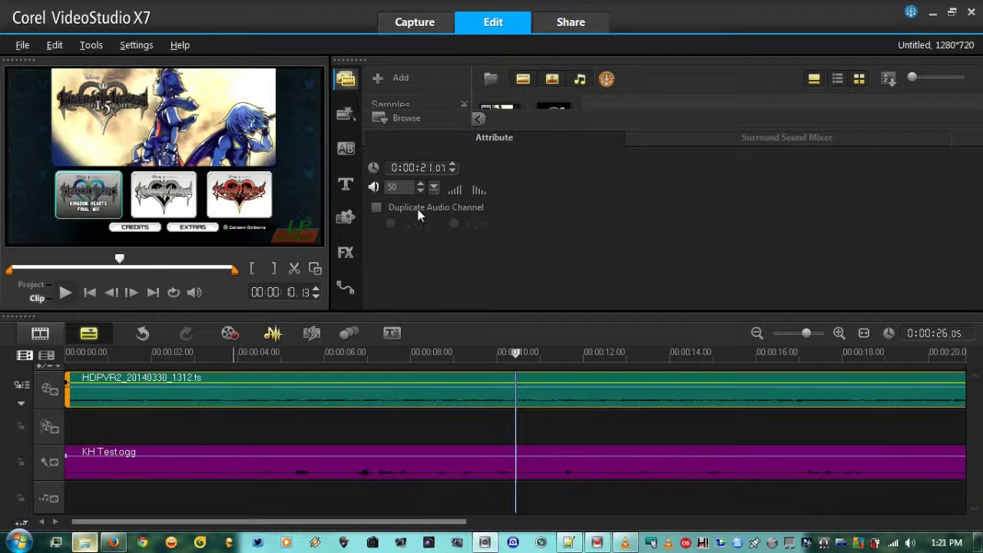
click(392, 187)
text(100)
key(Return)
- Set the clip volume of KH Test.ogg on the voice track to 20
click(299, 466)
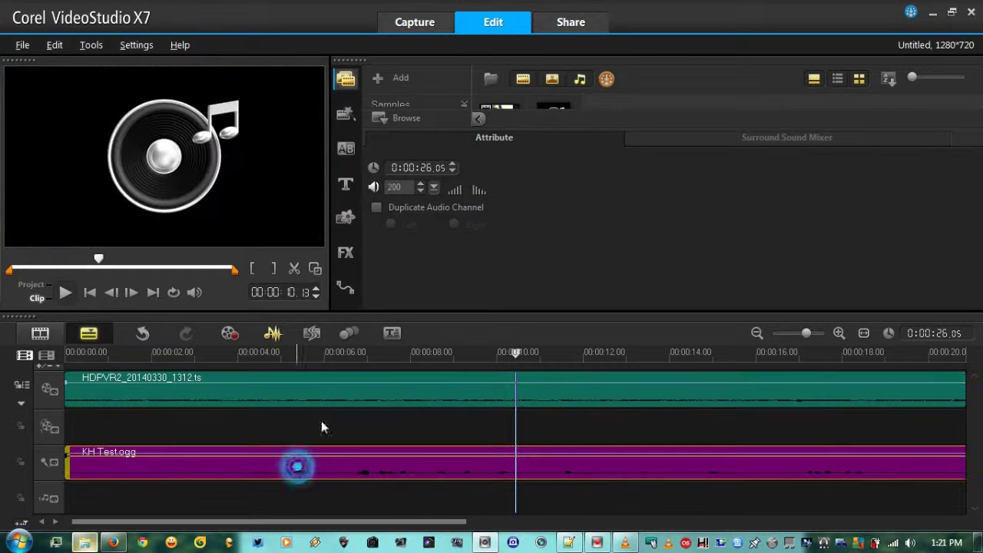
click(394, 187)
text(20)
click(465, 260)
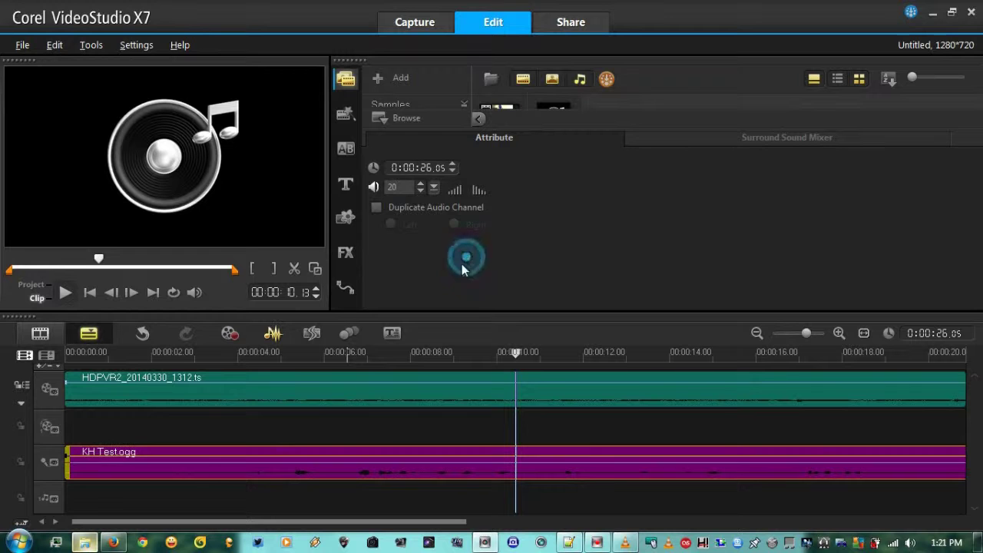
- Play the project from the beginning to hear the quieter voice against the game audio, and pause it
click(42, 292)
click(83, 292)
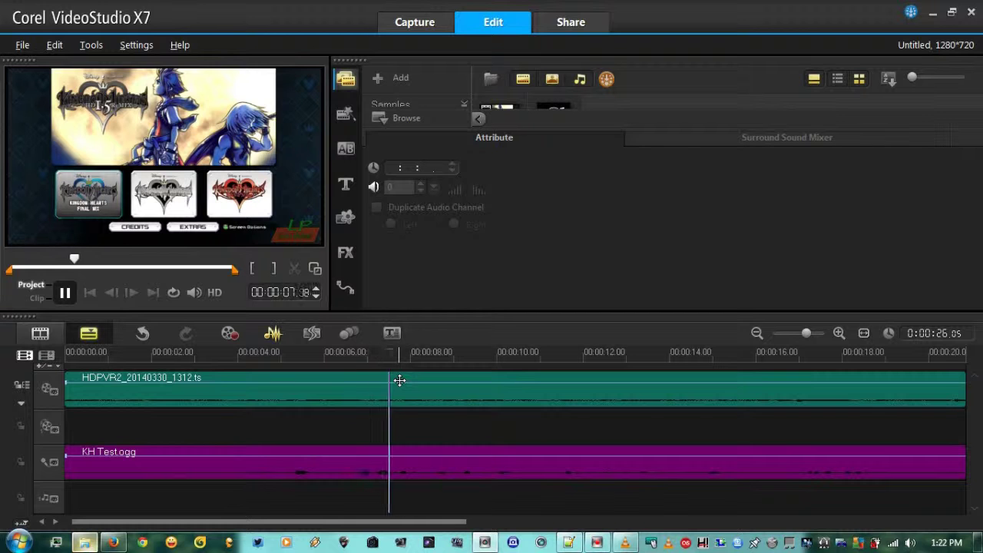
key(space)
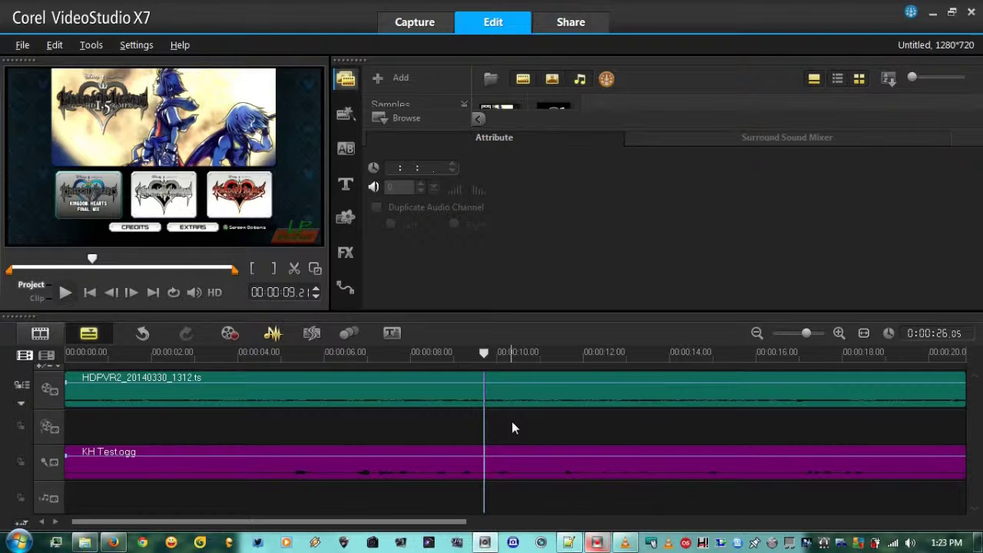
click(298, 471)
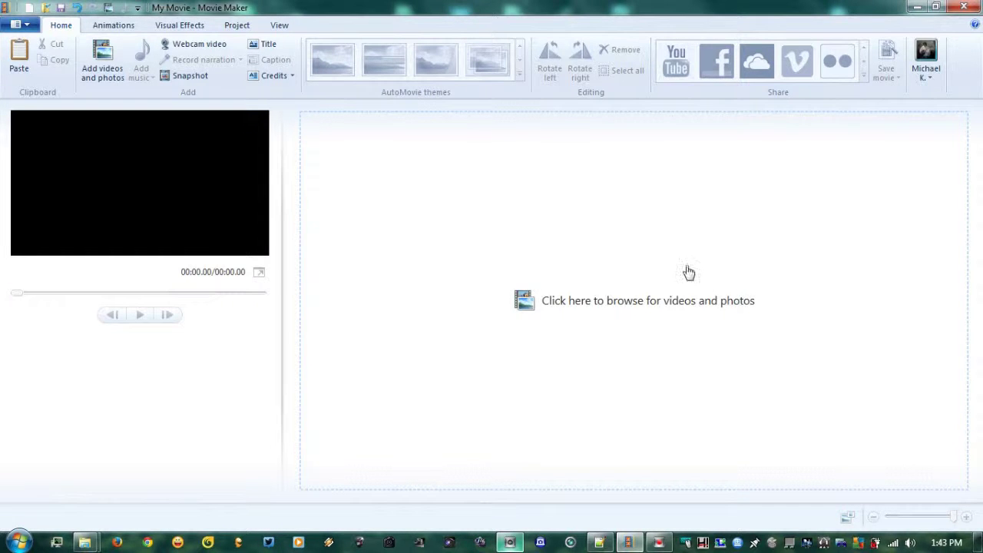
- Switch to Movie Maker and add the HDPVR2_20140330_1312.ts video to the empty project
click(119, 60)
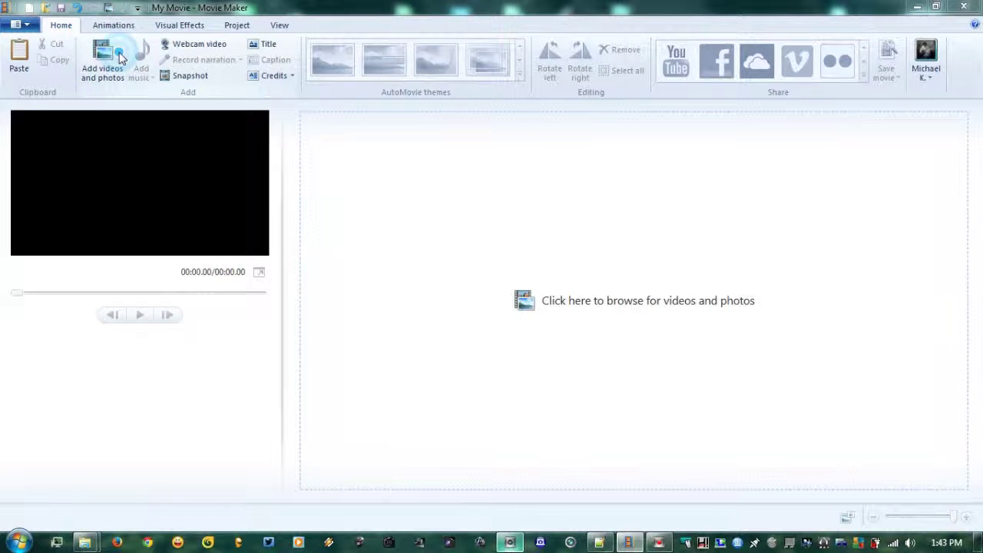
double_click(284, 107)
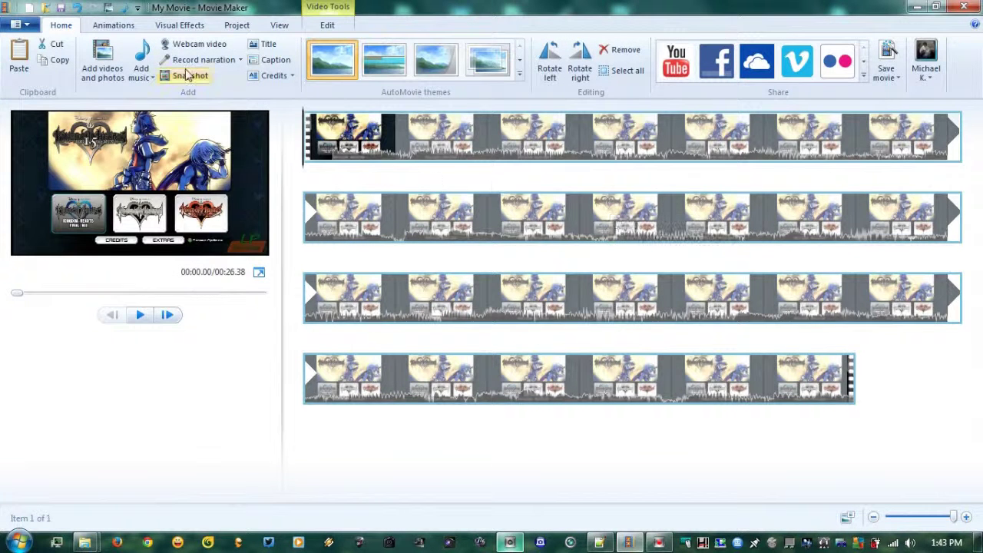
- Add kh test.mp3 from the Capture folder to the movie as a narration sound
click(240, 60)
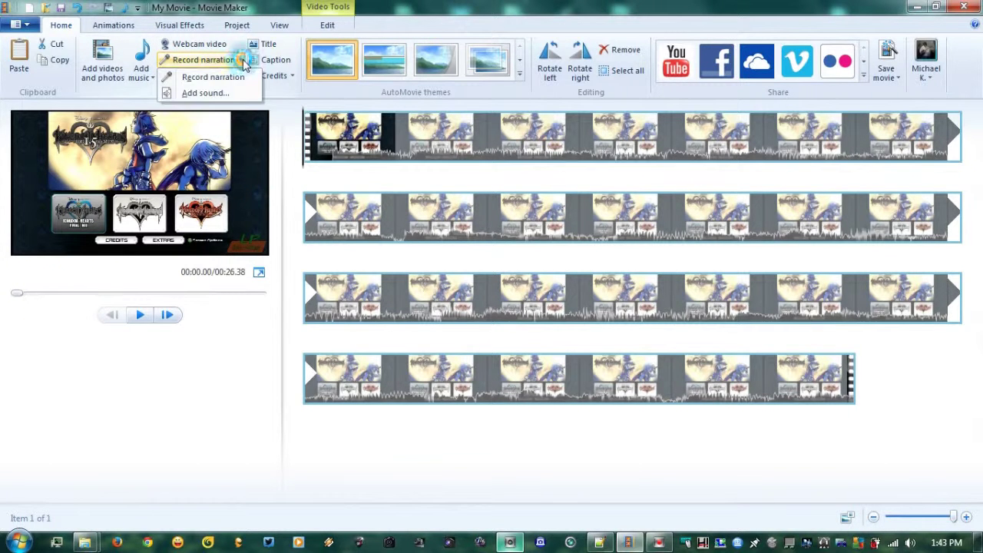
click(205, 93)
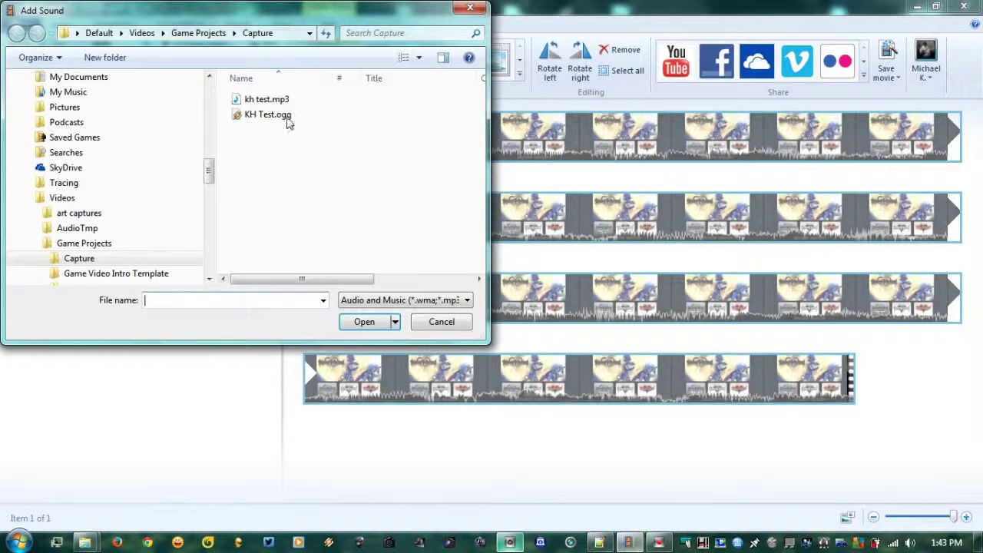
double_click(278, 100)
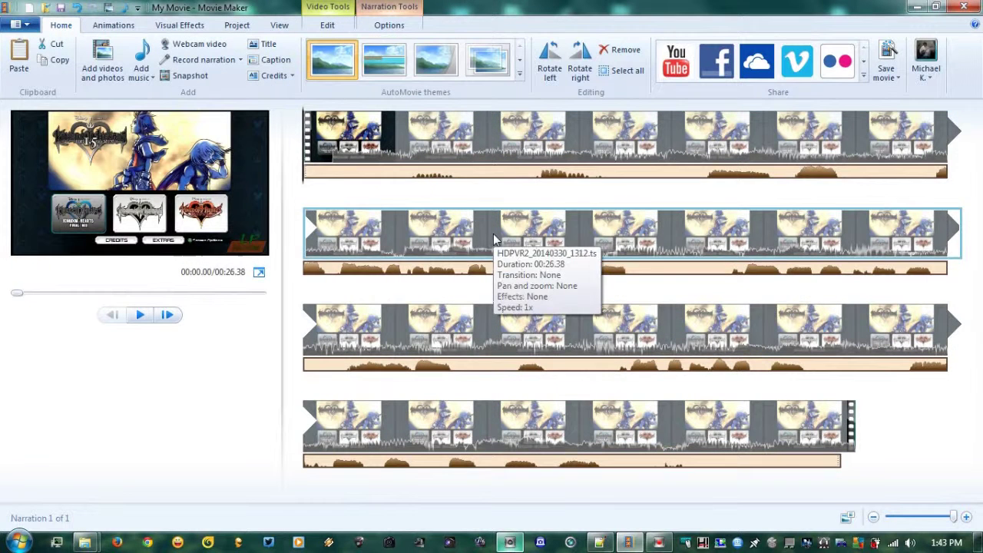
- Try to shift the narration audio along the storyboard, undo the change, and select the video clip
drag(466, 169, 438, 174)
key(ctrl+z)
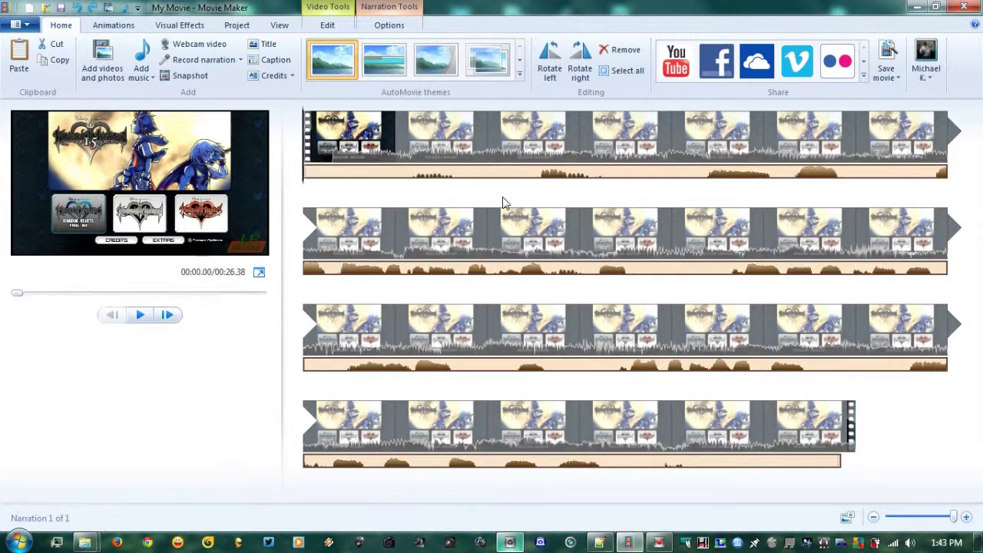
click(328, 143)
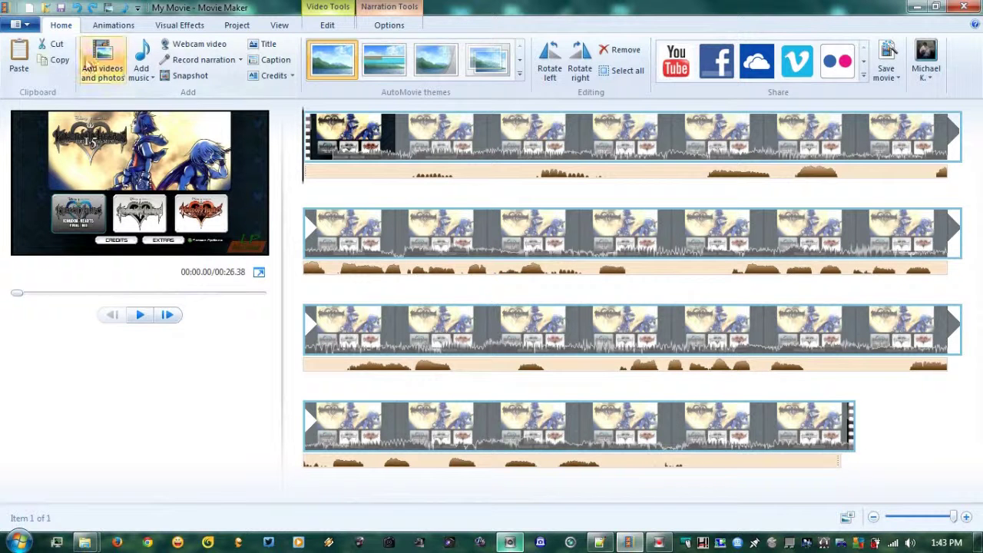
- Look through the video clip, narration and view settings to find the project's audio emphasis options
click(323, 27)
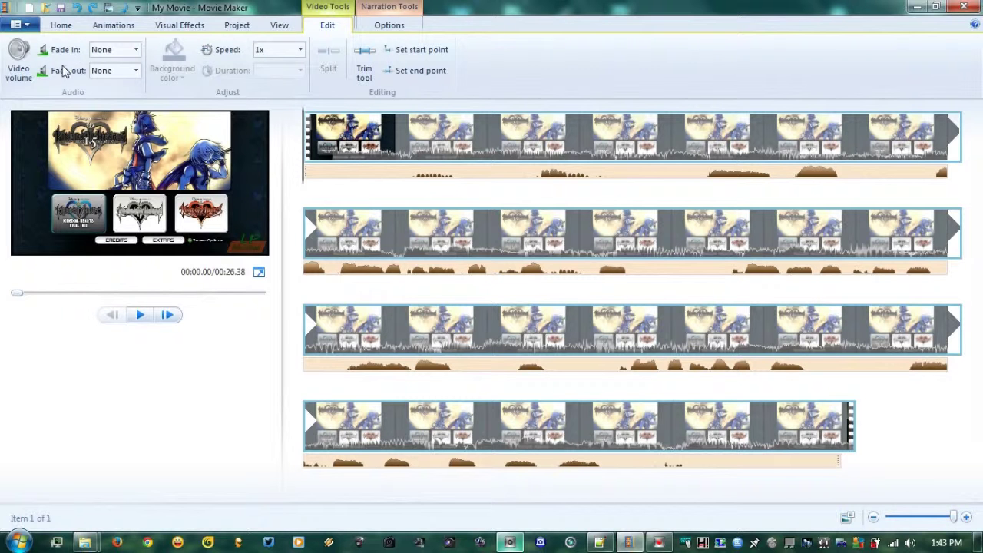
click(390, 25)
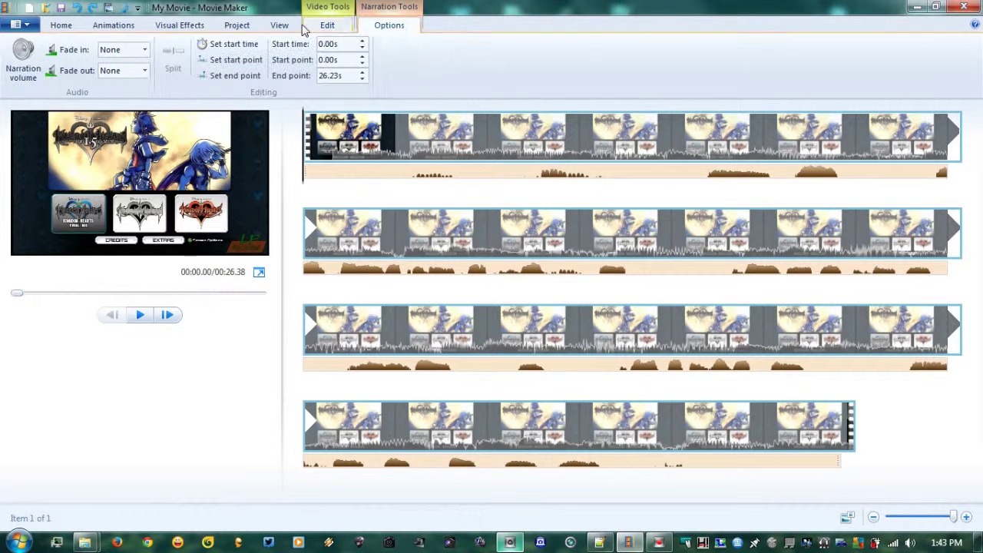
click(275, 27)
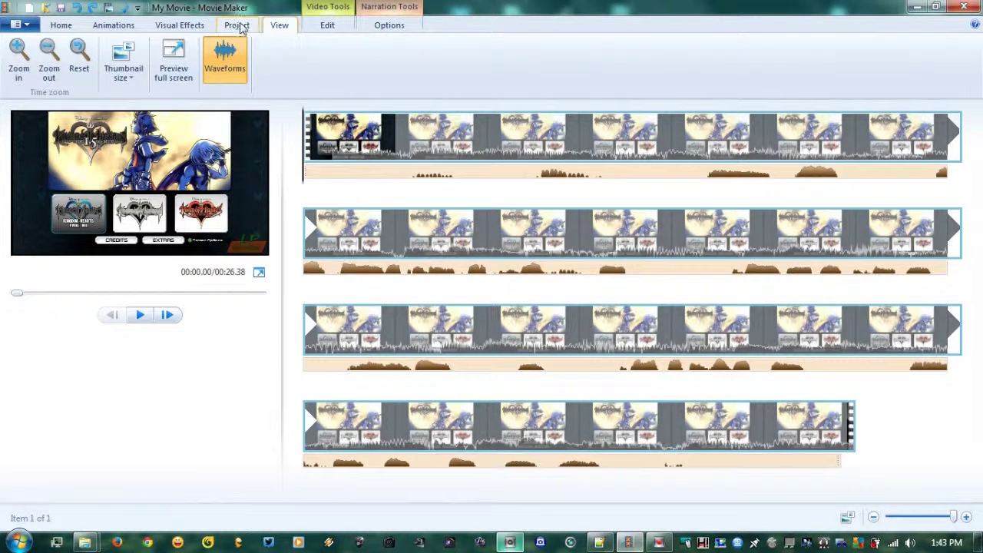
click(238, 26)
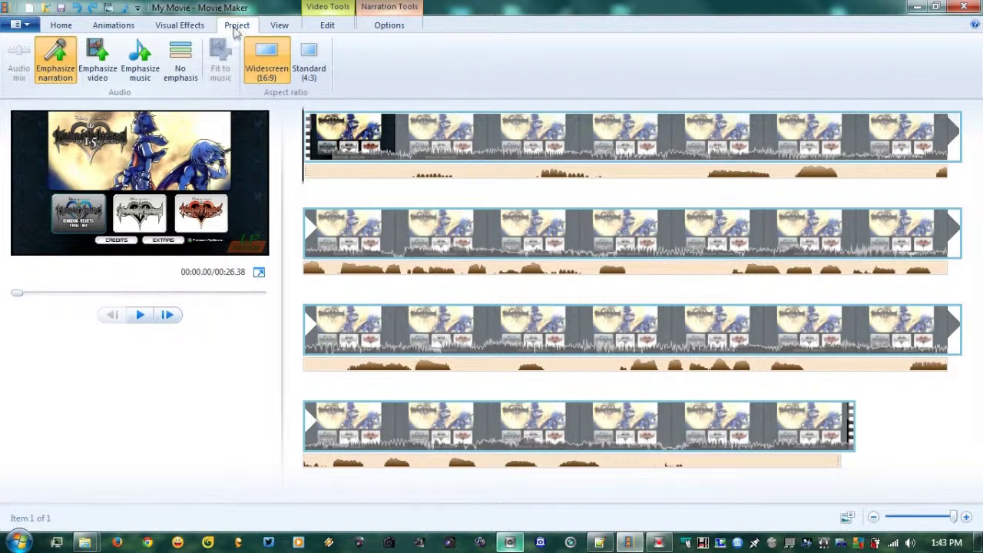
- Try the no-emphasis, music and video audio emphasis options, and switch back to emphasizing the narration
click(180, 62)
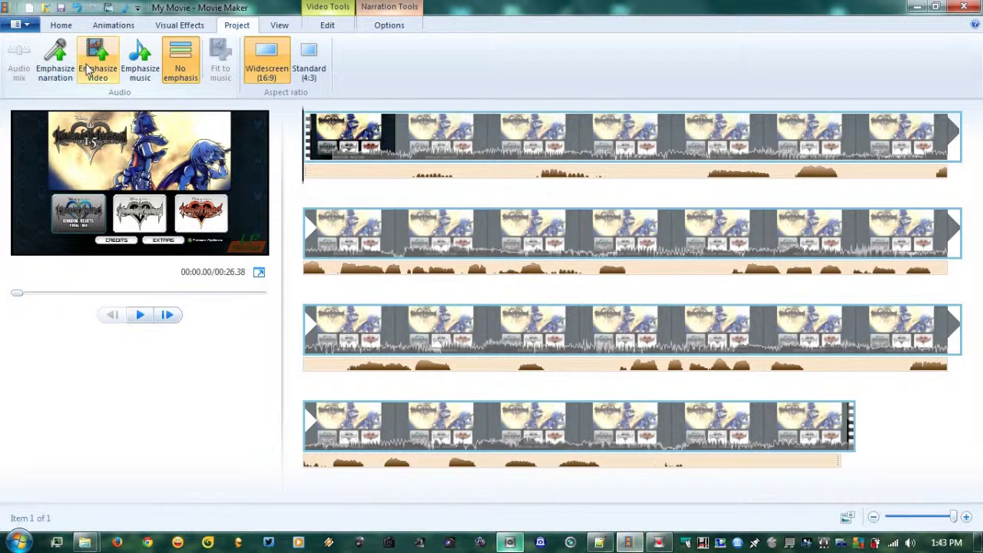
click(140, 63)
click(52, 76)
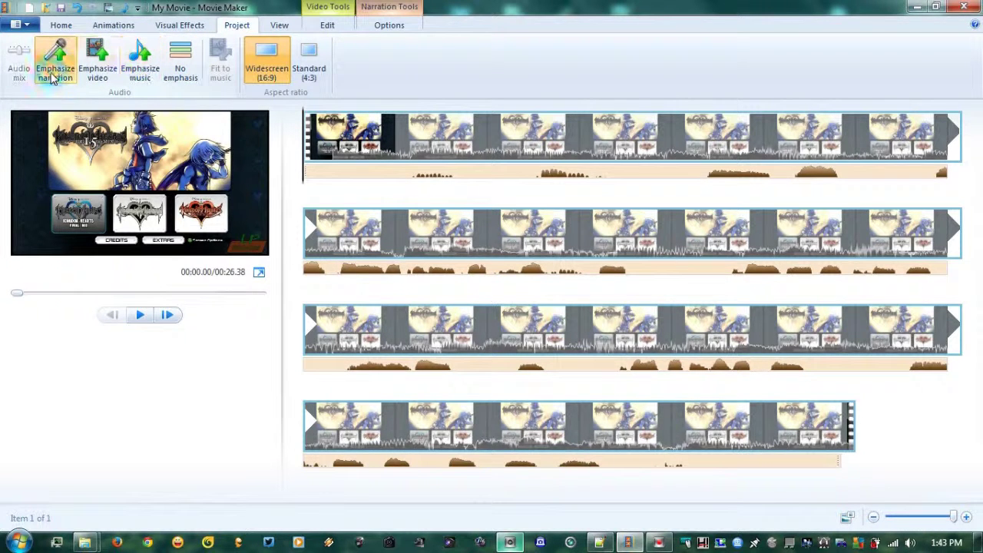
click(97, 77)
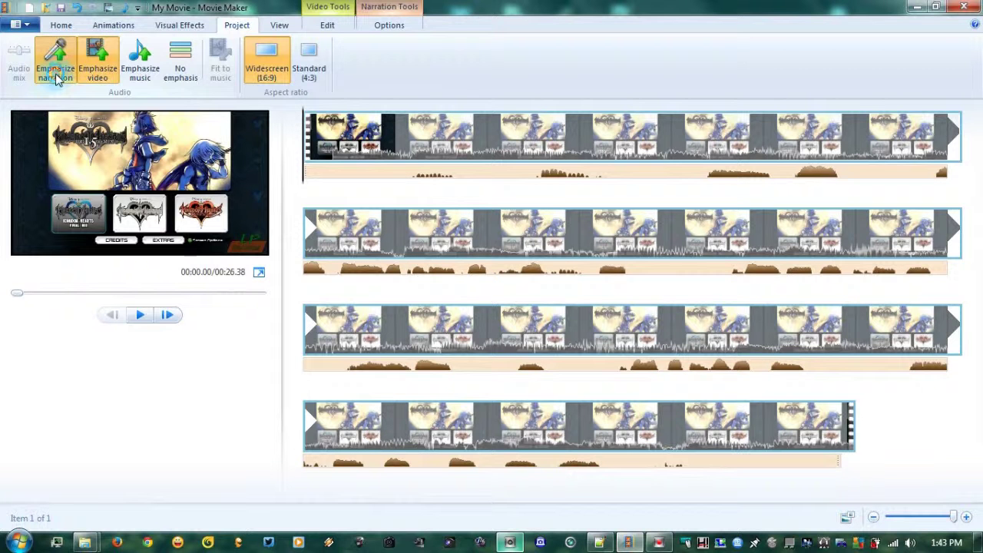
click(56, 77)
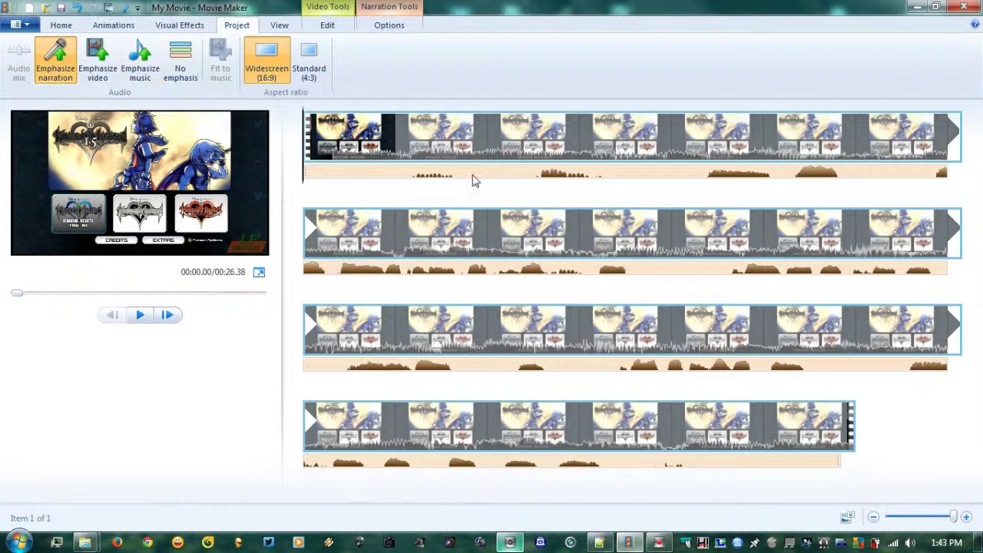
- Select the narration clip and play the movie from the beginning with narration emphasized, pausing after about nine seconds
click(474, 176)
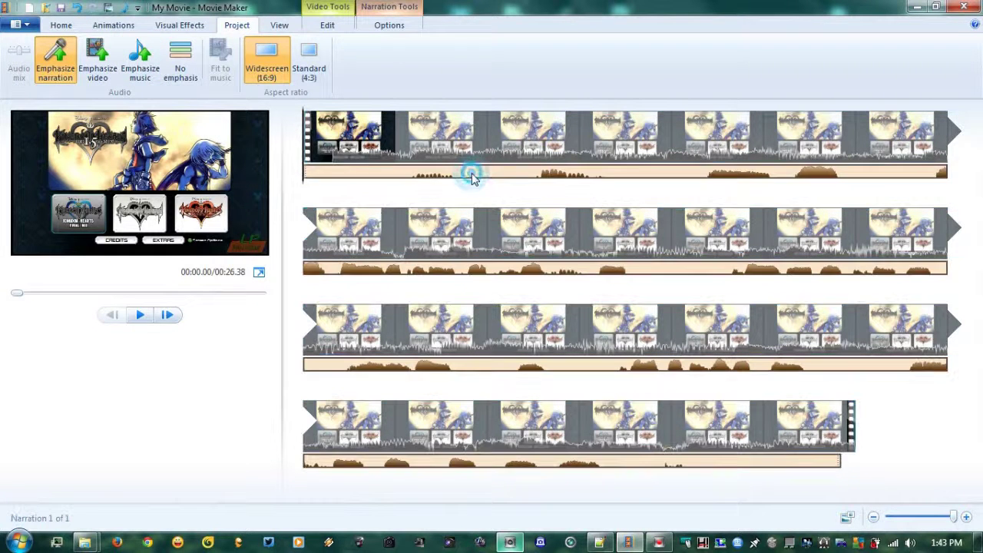
click(142, 67)
click(55, 65)
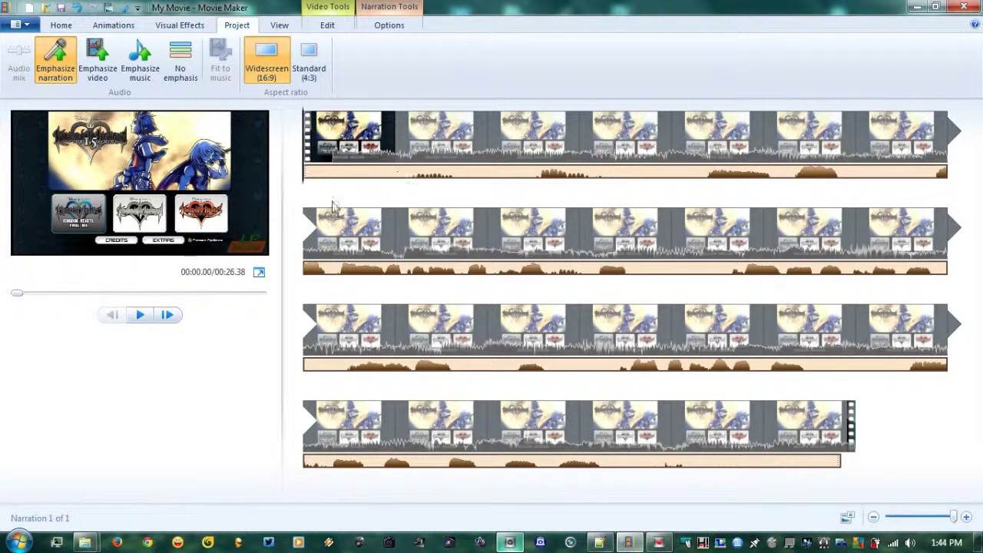
click(140, 314)
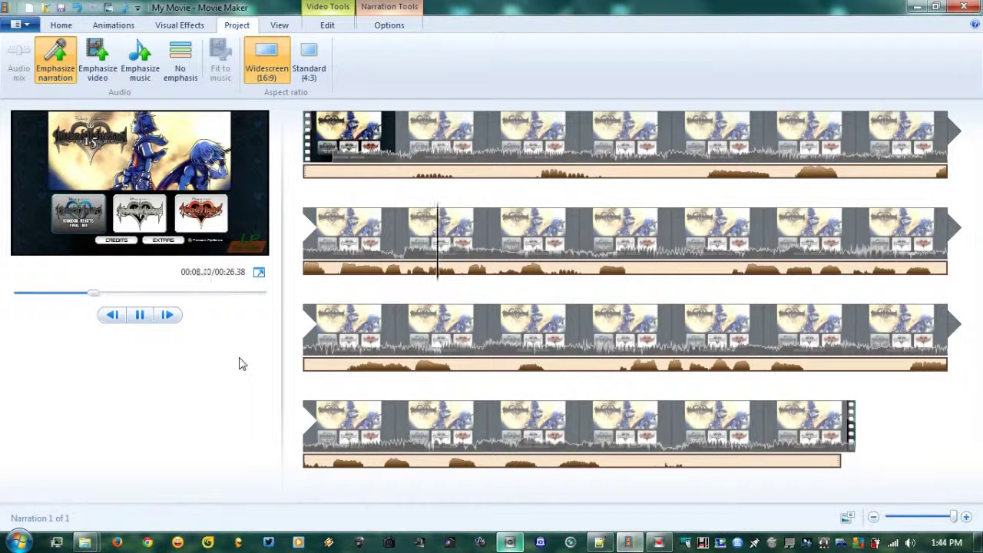
key(space)
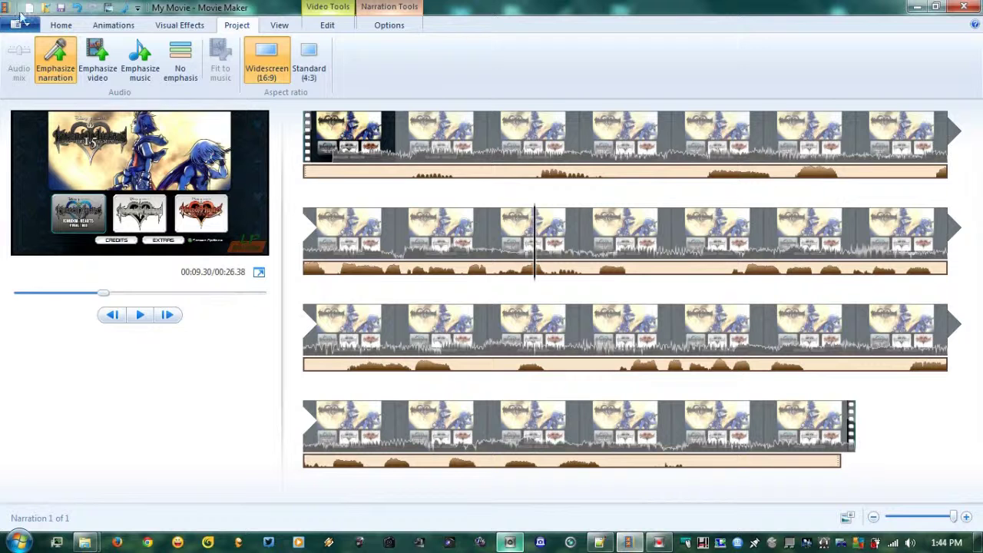
- Emphasize the video audio, play a few seconds to compare the mix, pause, and restore narration emphasis
click(98, 61)
click(140, 316)
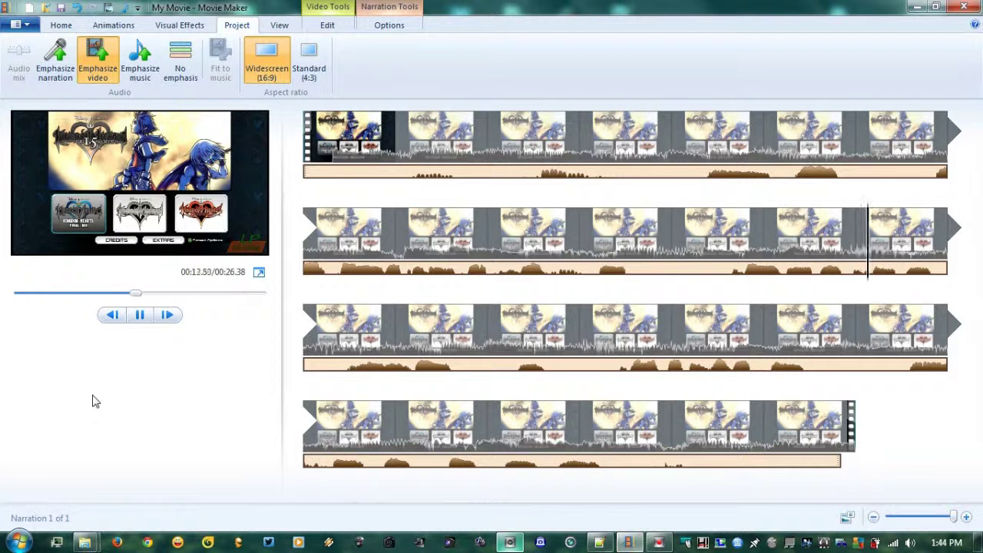
key(space)
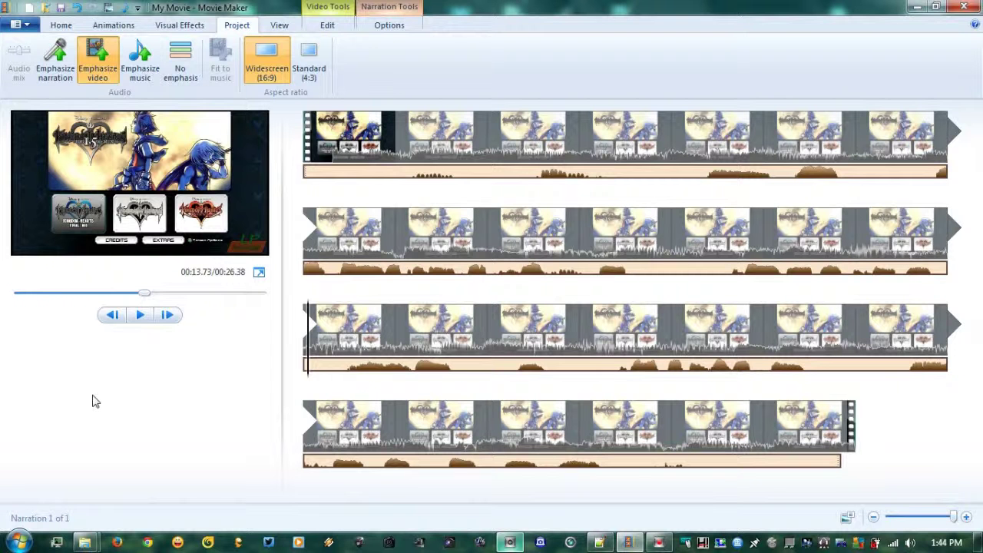
click(56, 63)
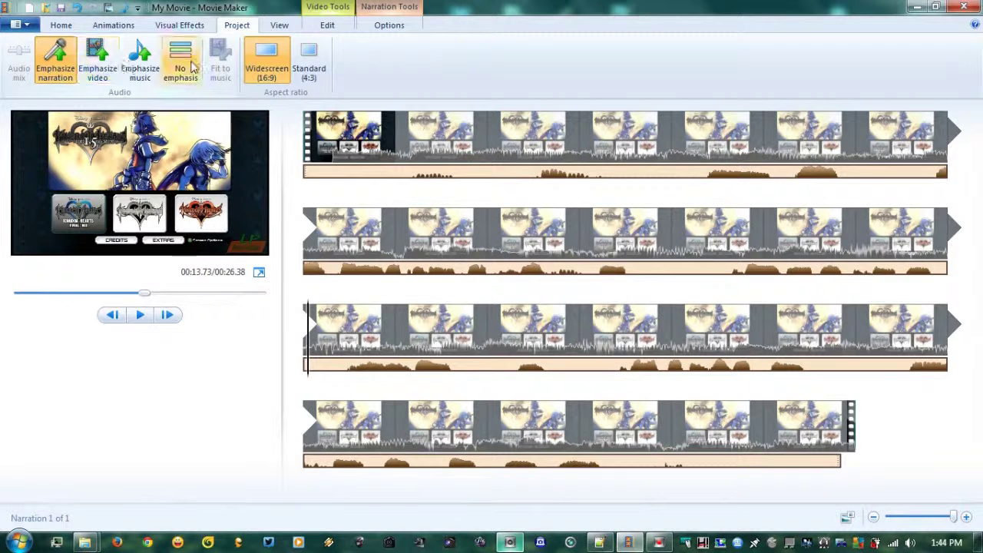
- Examine the volume controls of the narration and the video clip, leaving both levels as they are
click(388, 28)
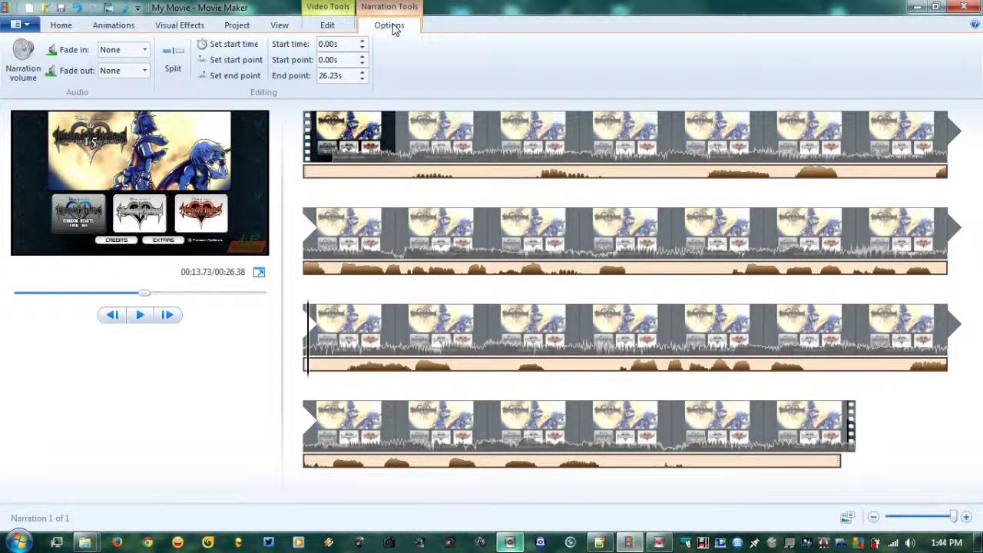
click(24, 62)
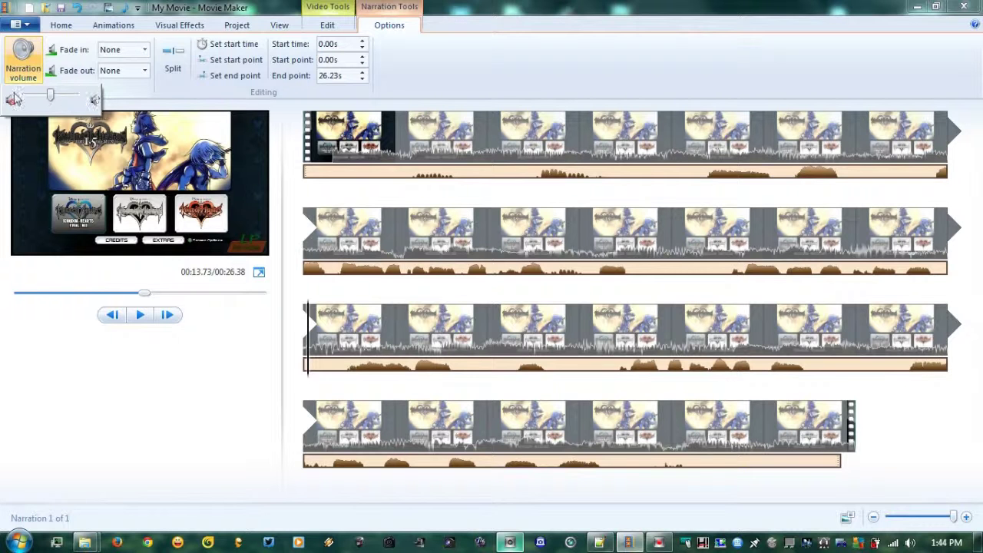
click(328, 25)
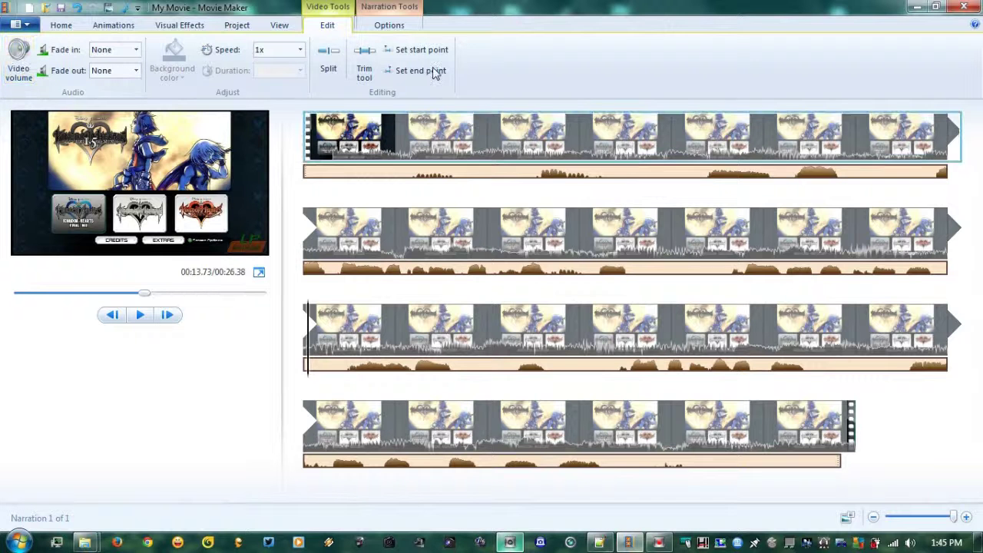
click(19, 60)
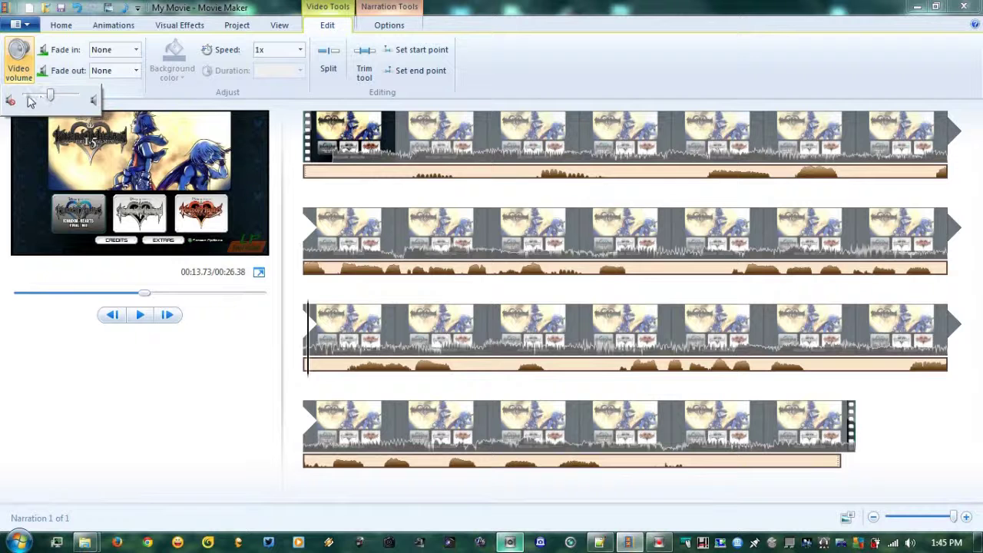
click(483, 51)
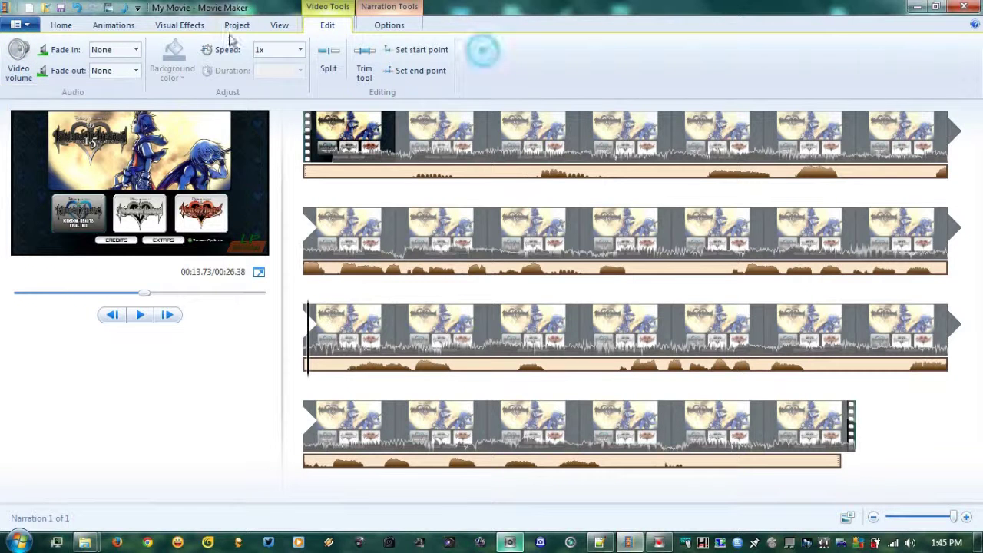
- Return to the project audio settings, play the movie from the start with narration emphasized, and pause at about 19 seconds
click(281, 31)
click(244, 29)
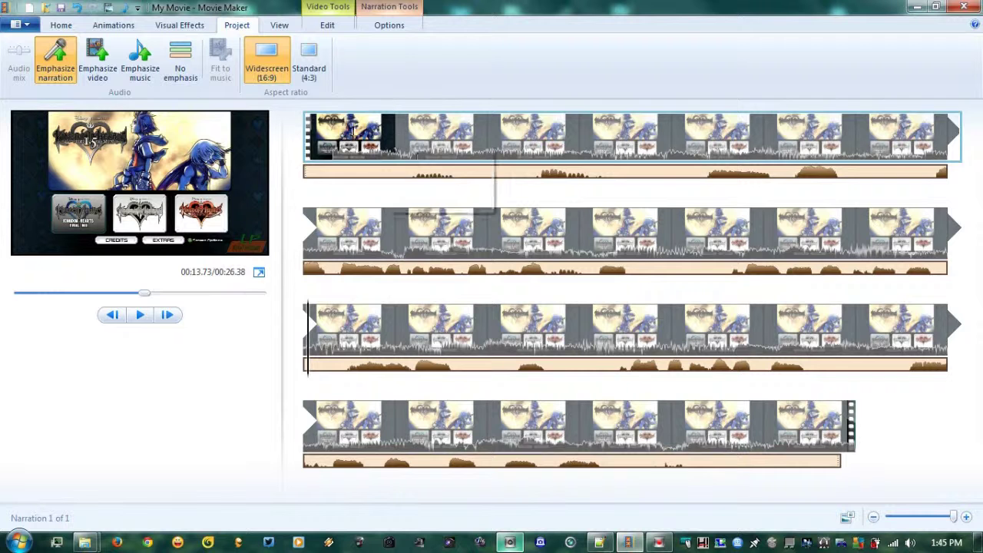
click(308, 131)
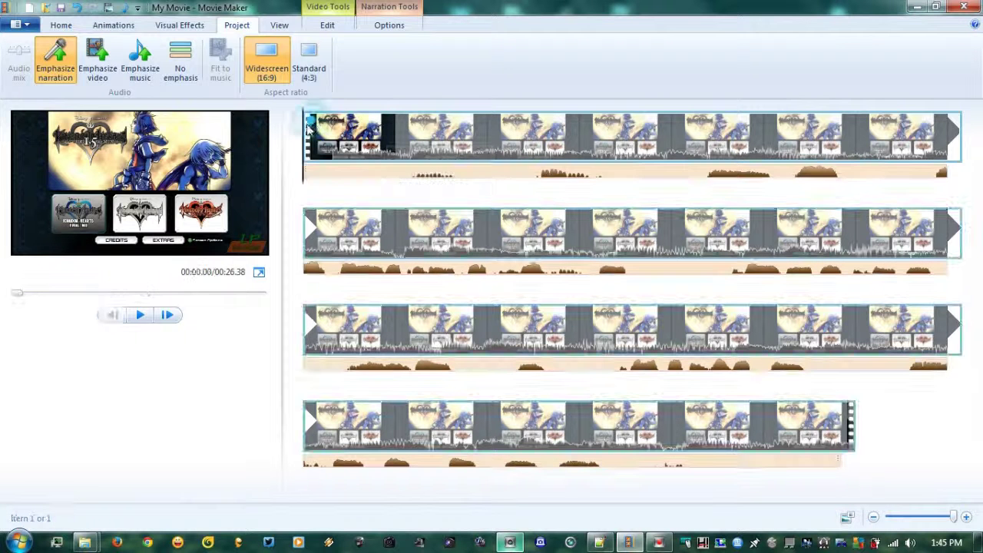
click(140, 314)
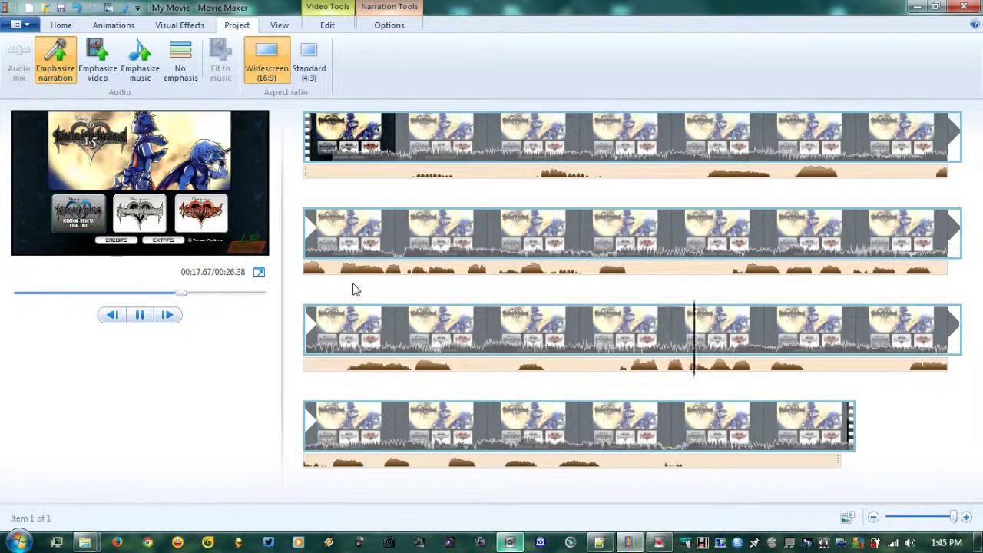
key(space)
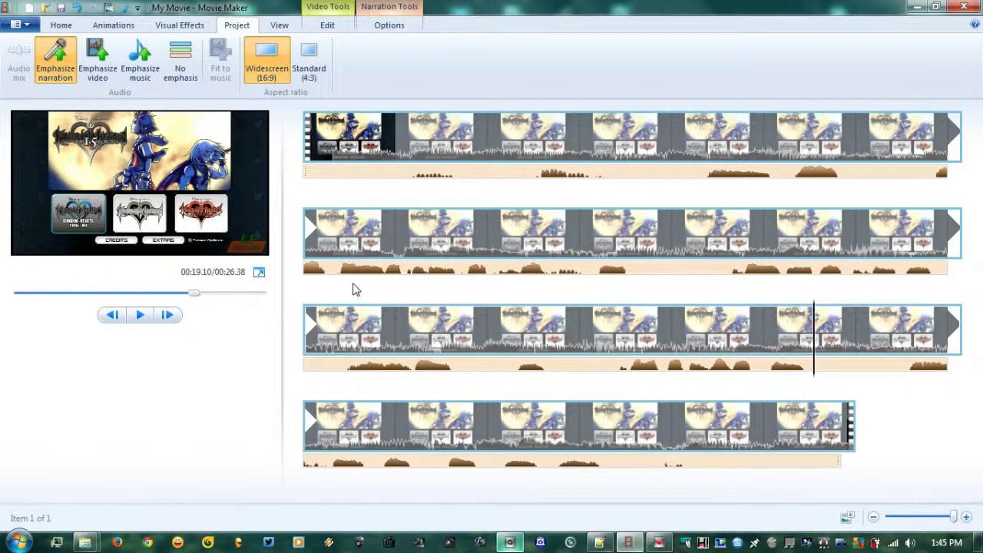